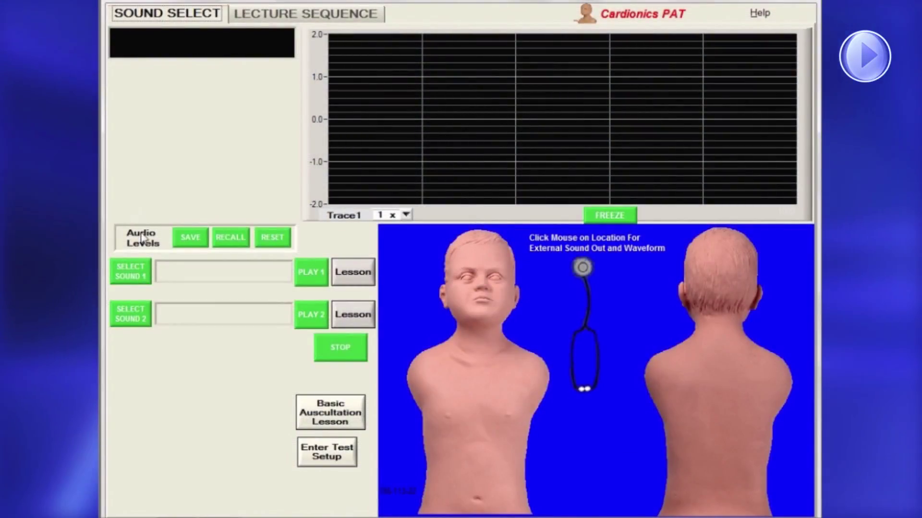
Load Congenital Aortic Stenosis 90 BPM as sound 1 and Innocent Systolic Murmur 90 BPM as sound 2
click(139, 274)
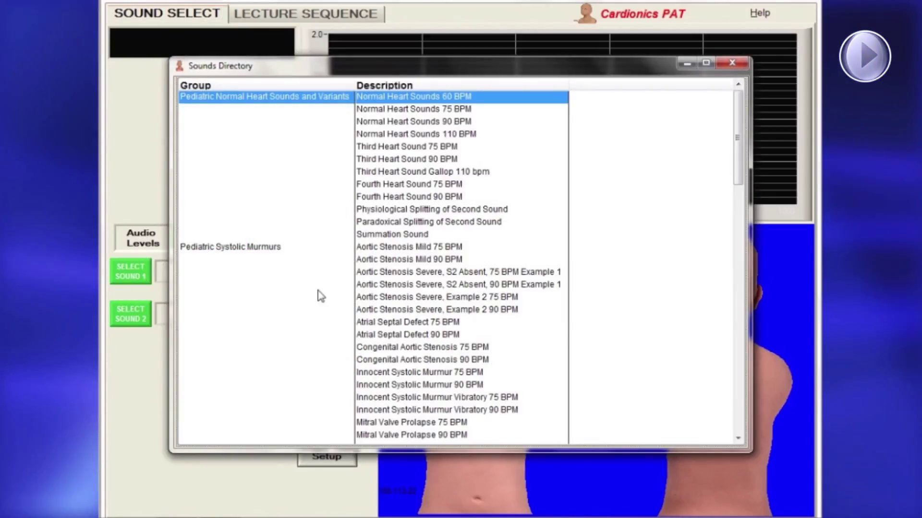
double_click(423, 360)
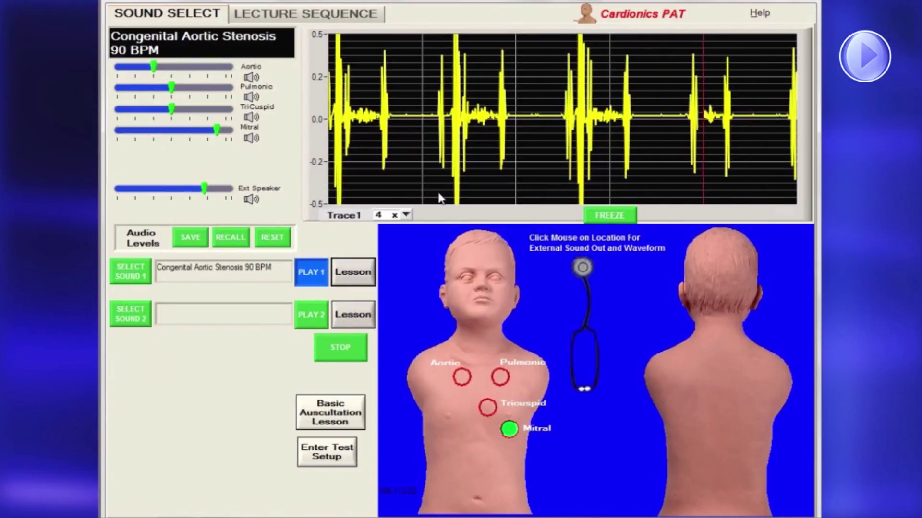
click(130, 314)
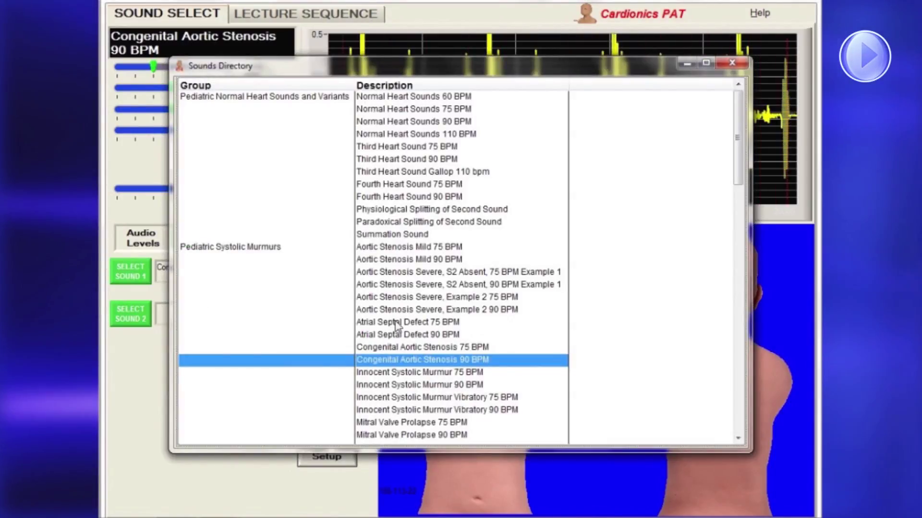
double_click(400, 385)
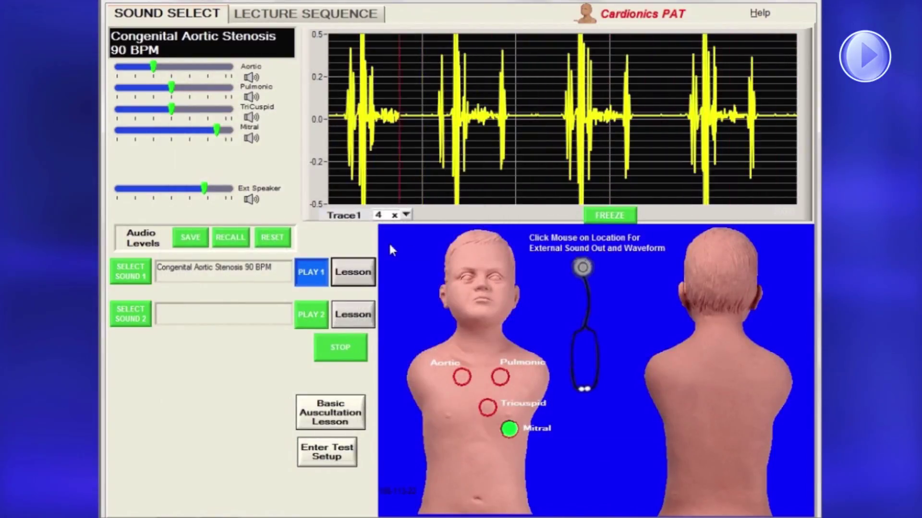
click(130, 314)
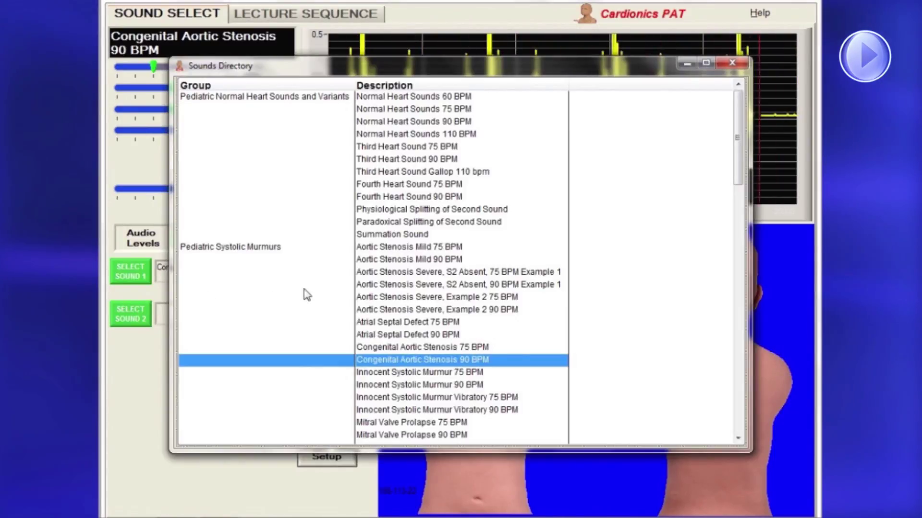
double_click(399, 384)
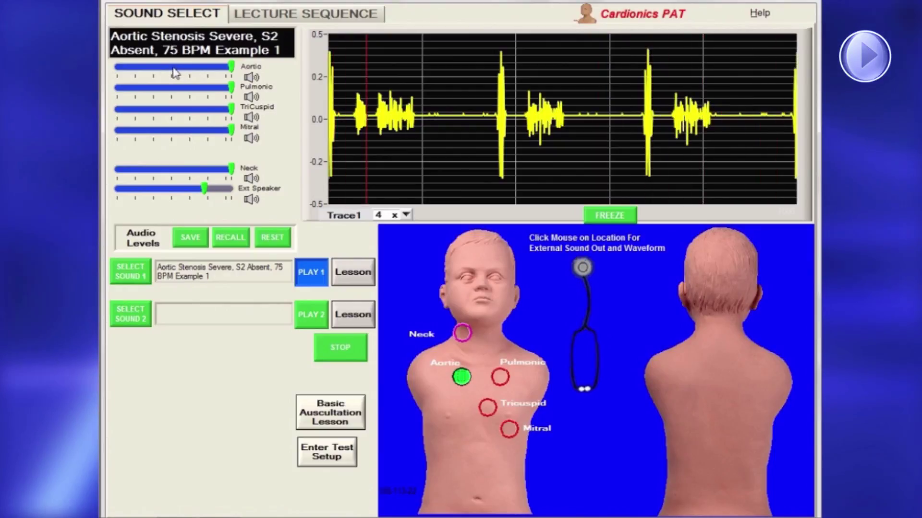
Lower the Aortic and Mitral sliders, save those levels, then recall and reset the audio levels
drag(174, 67, 157, 67)
drag(231, 129, 158, 130)
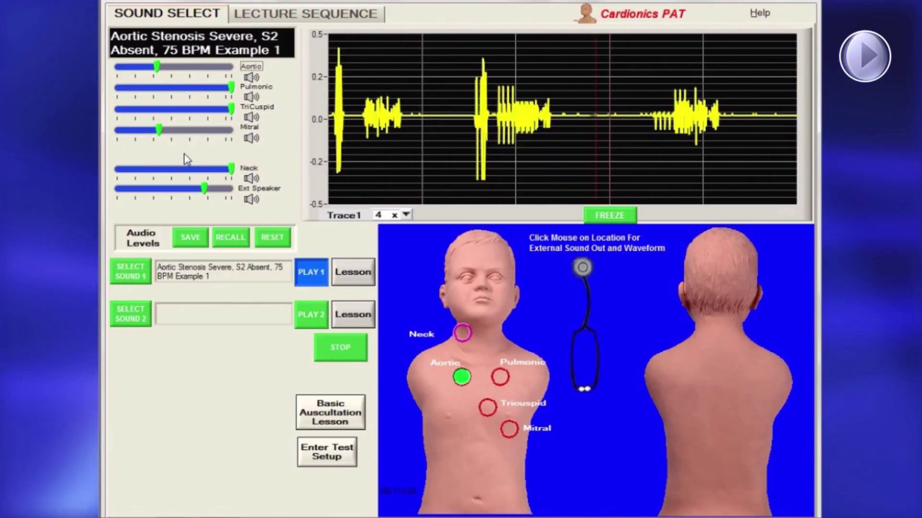
click(192, 236)
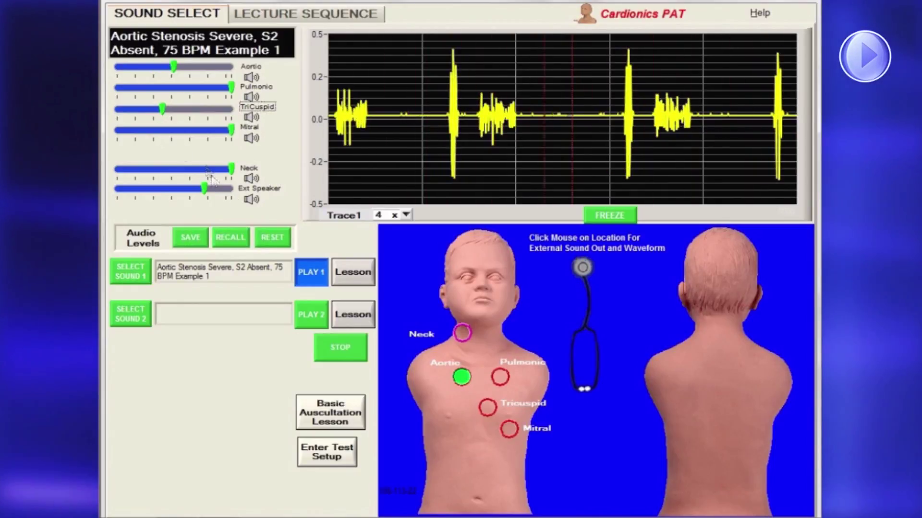
click(235, 242)
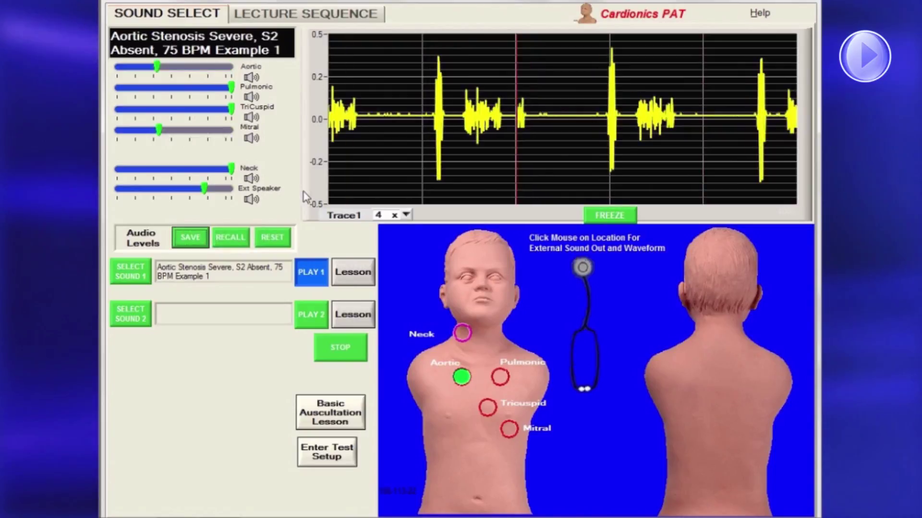
click(281, 239)
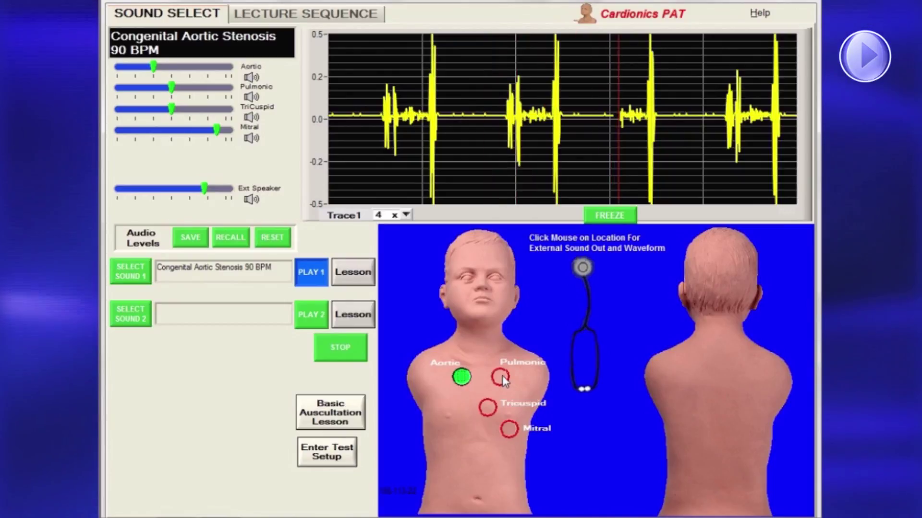
Listen at the pulmonic site with the Trace1 waveform scaled to 4 x
click(502, 377)
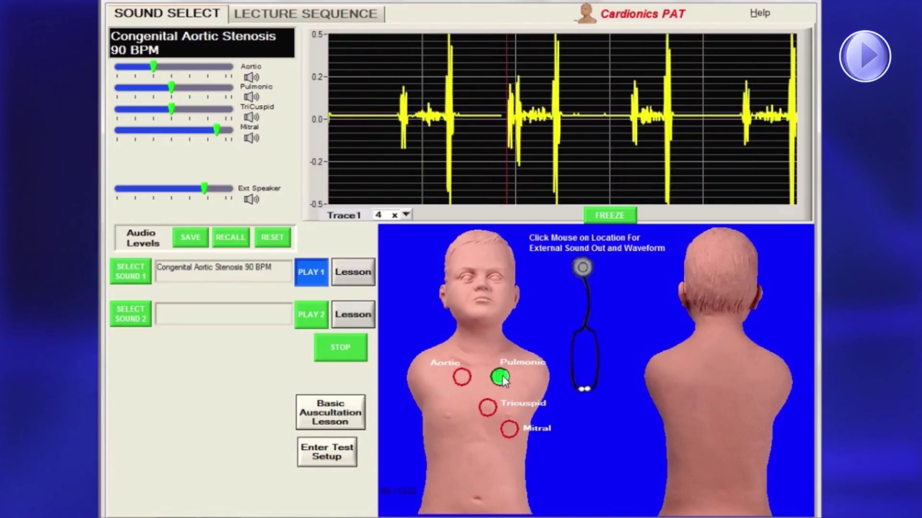
click(406, 215)
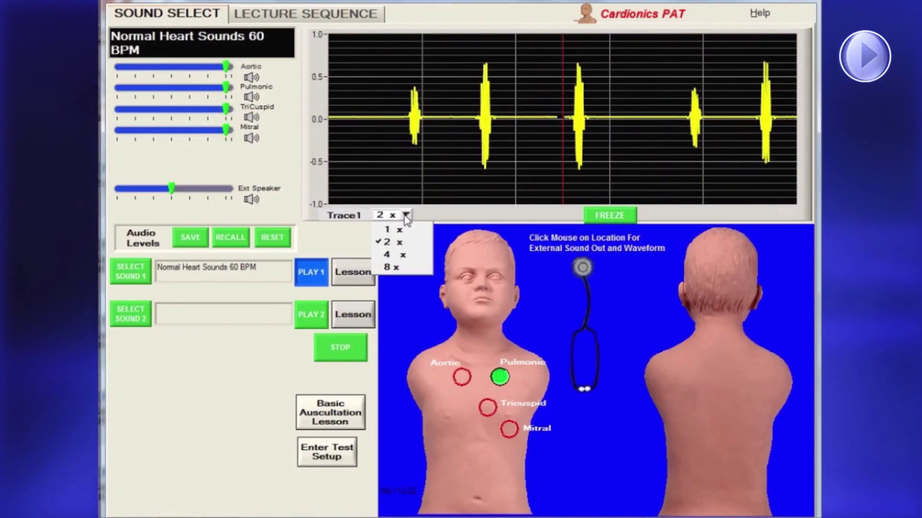
click(393, 257)
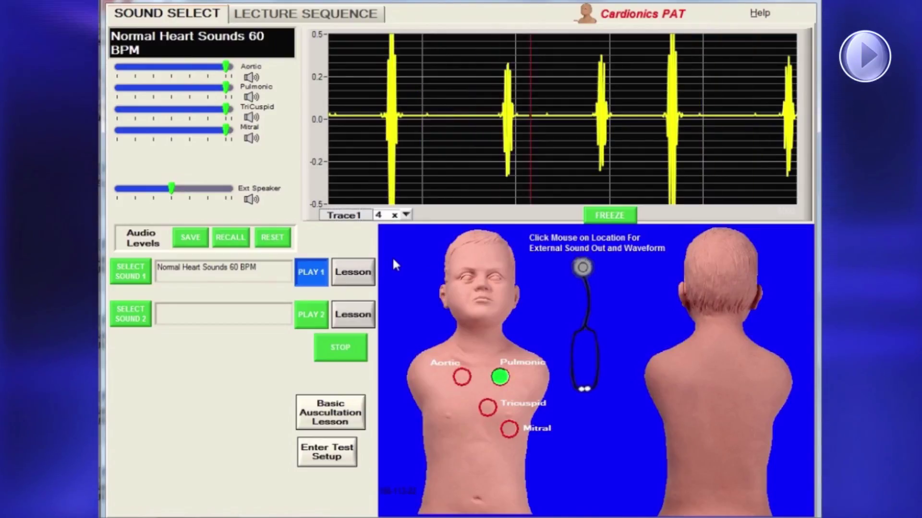
Freeze the waveform trace and open the first sound's lesson PDF
scroll(408, 214, up, 2)
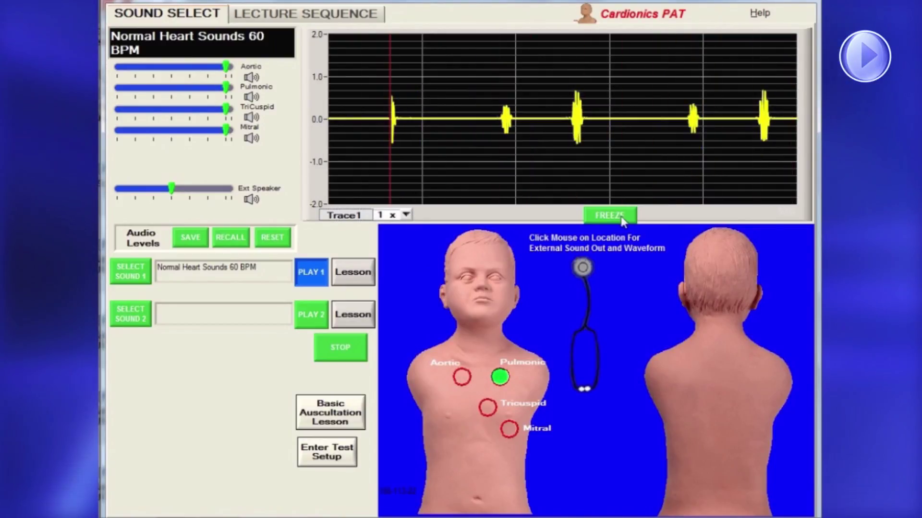
click(619, 216)
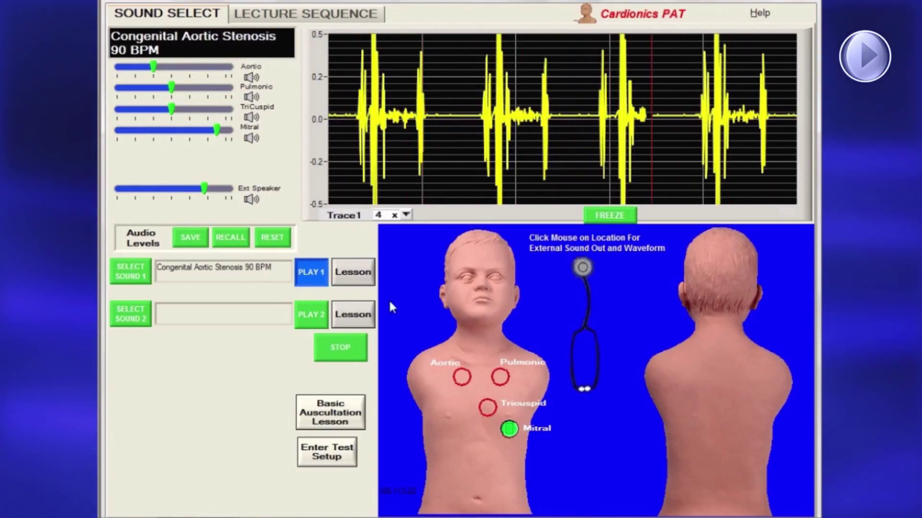
click(361, 286)
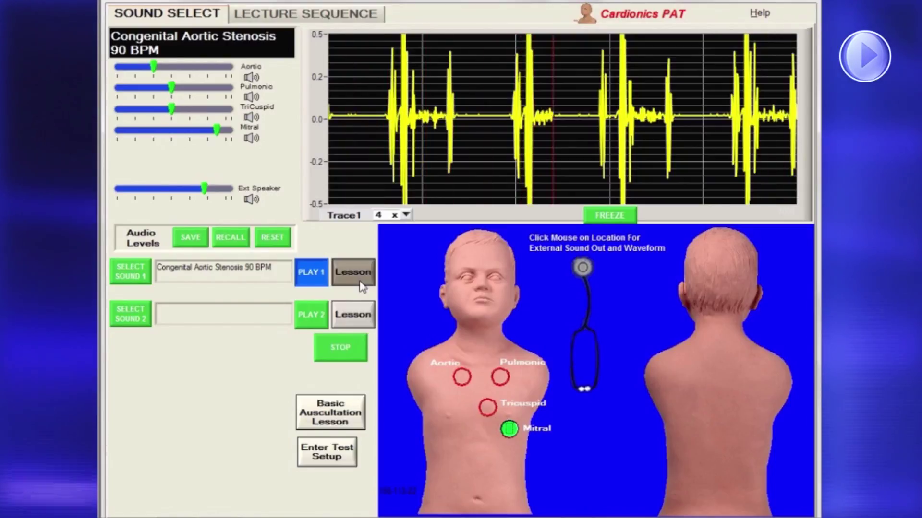
drag(705, 99, 712, 233)
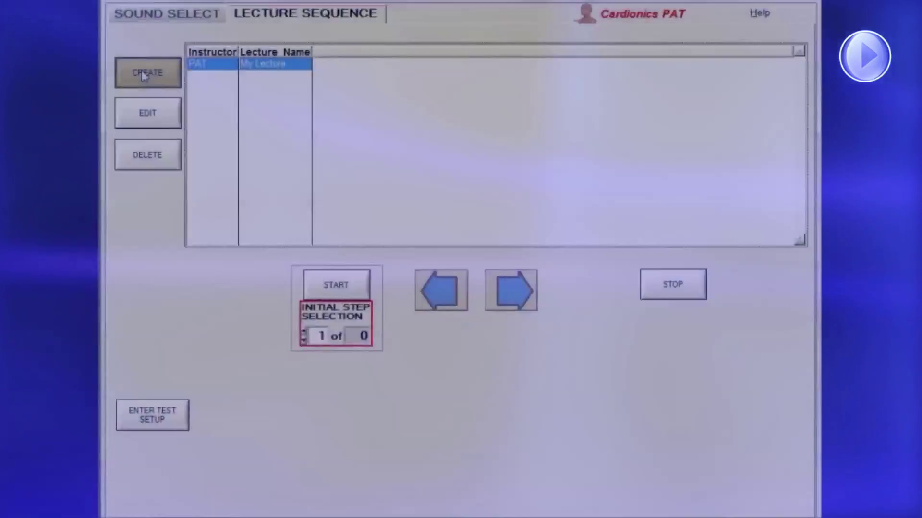
Create a lecture sequence named 'Heart Sounds' and open the sound list for step 1
click(144, 76)
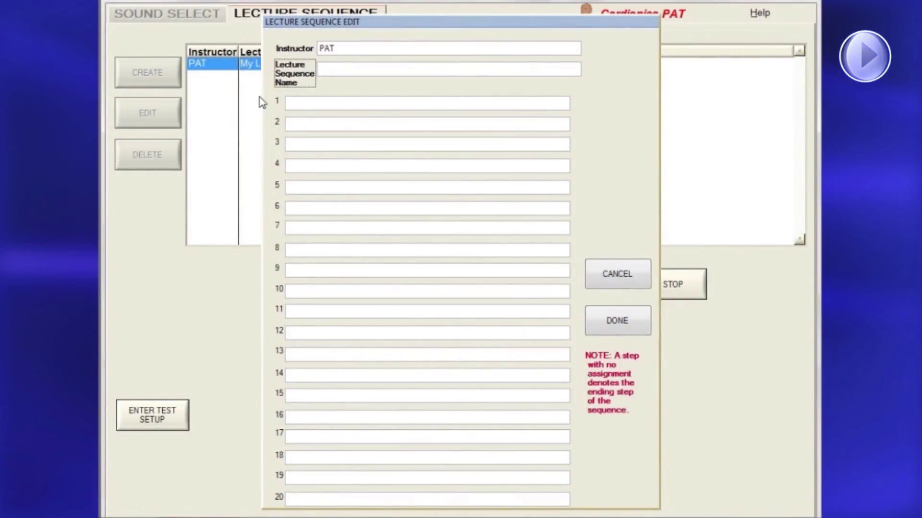
click(604, 322)
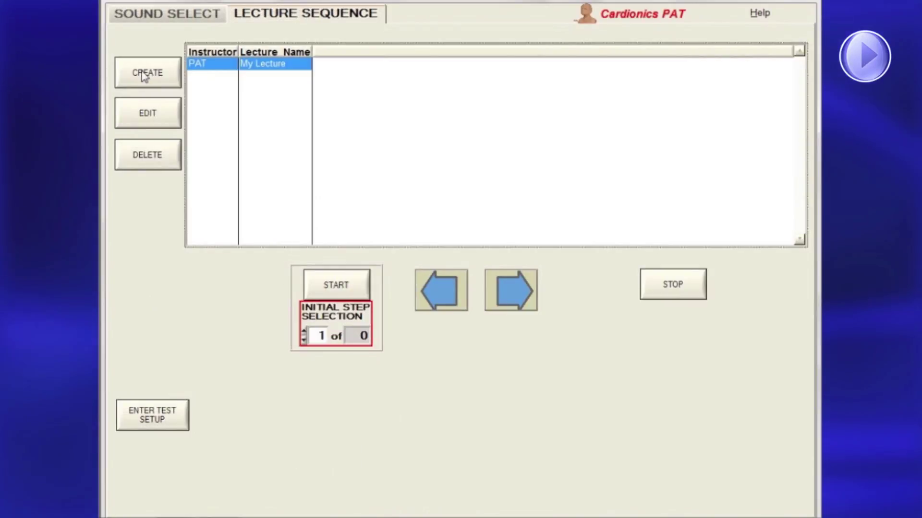
click(144, 75)
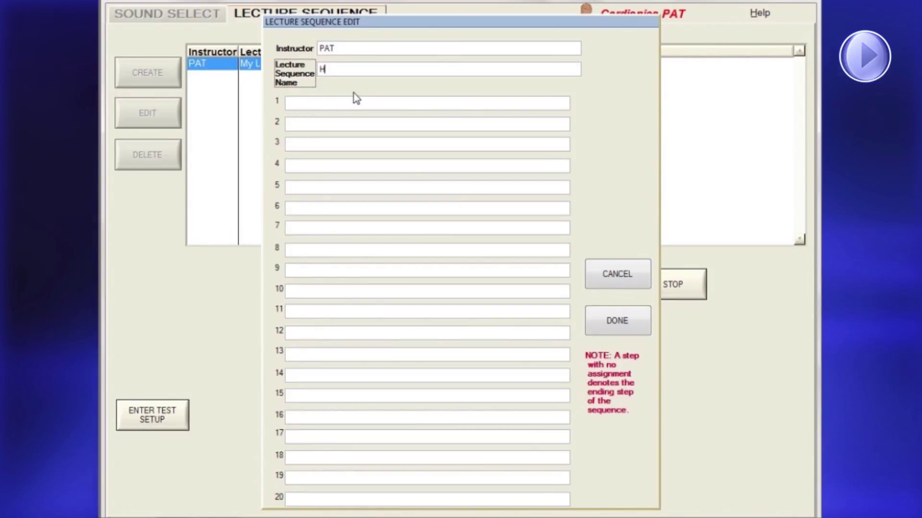
text(Heart S)
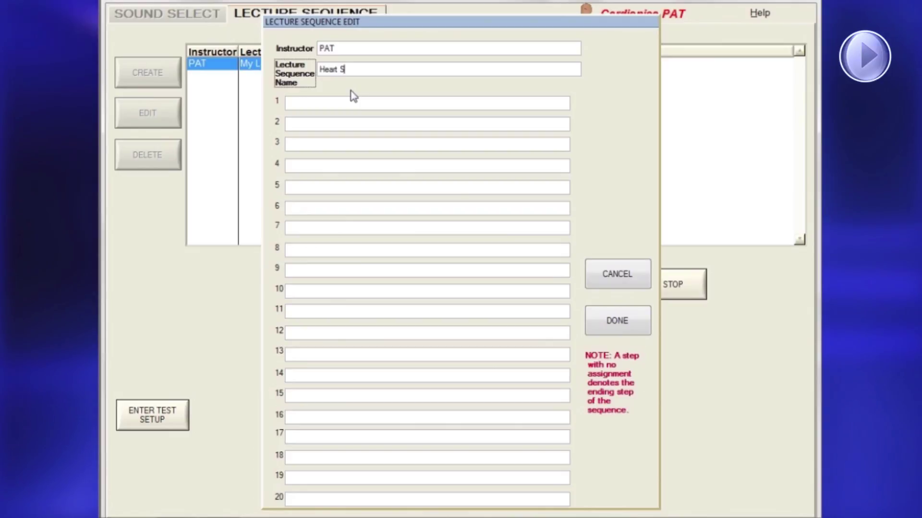
text(ounds)
click(349, 104)
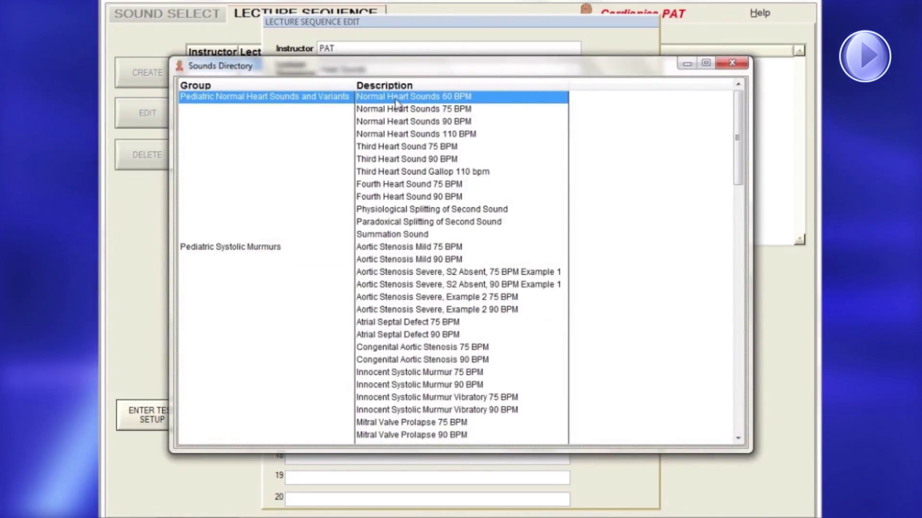
Fill steps 1–6 with Normal Heart Sounds 60/75/90/110 BPM, Third and Fourth Heart Sound 90 BPM
double_click(395, 98)
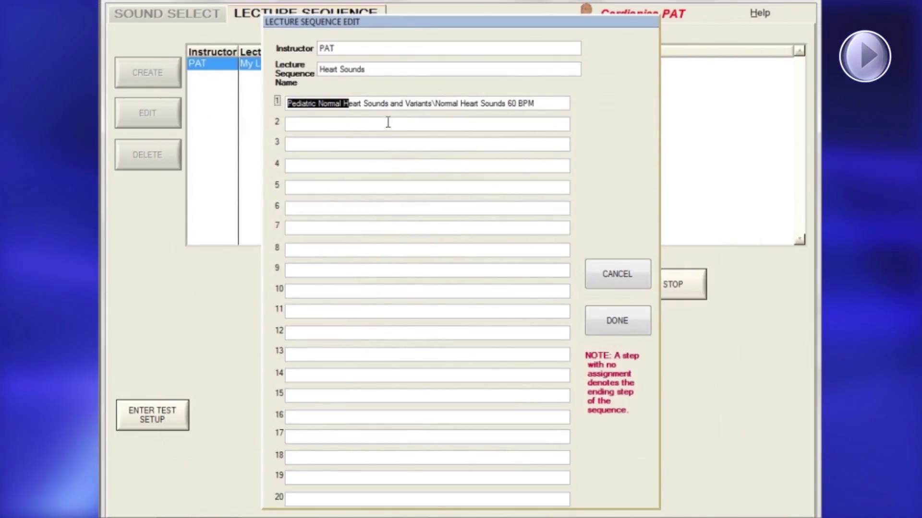
click(387, 122)
double_click(390, 111)
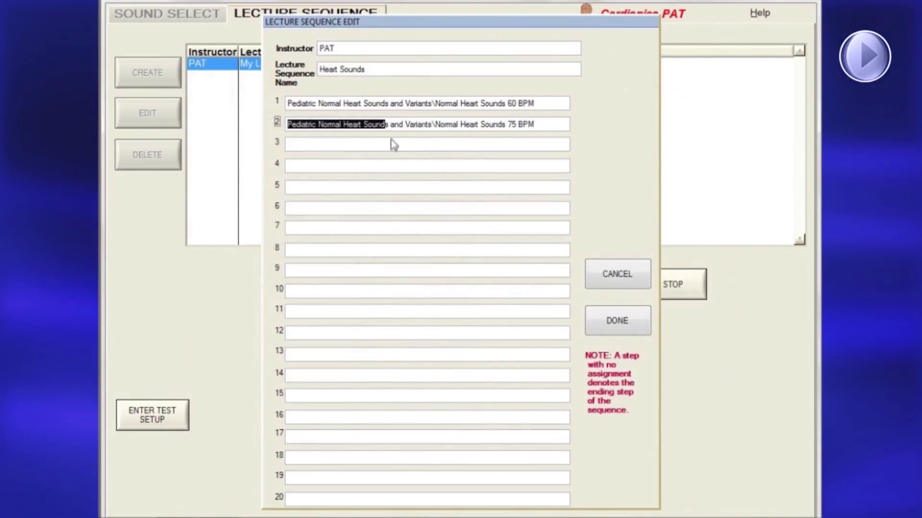
click(393, 143)
double_click(398, 128)
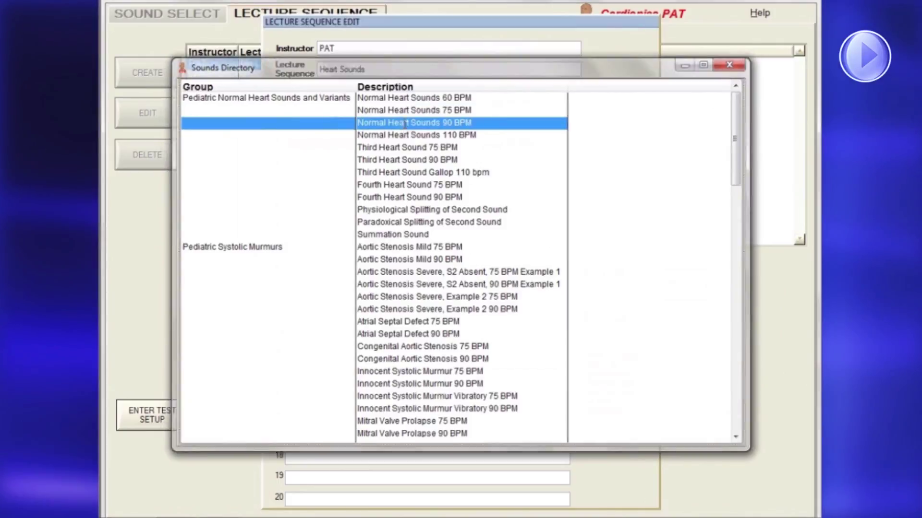
click(398, 164)
double_click(419, 136)
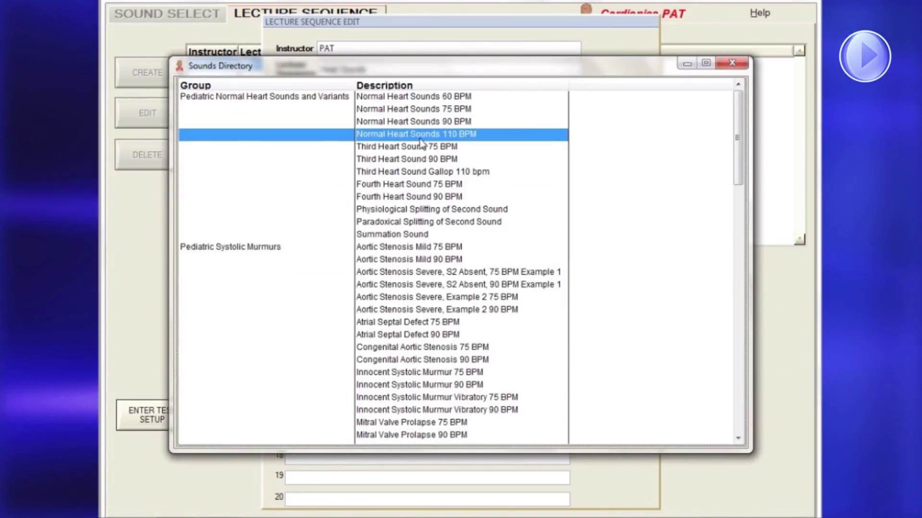
click(397, 188)
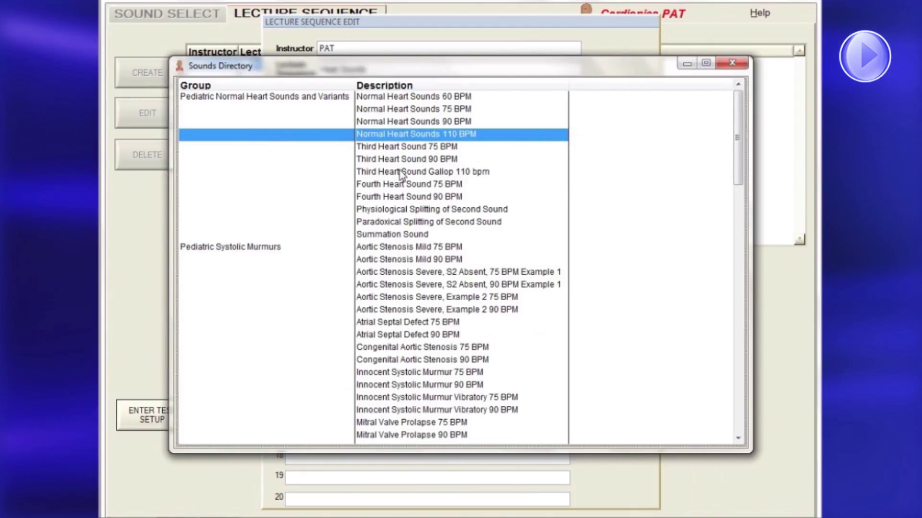
double_click(402, 160)
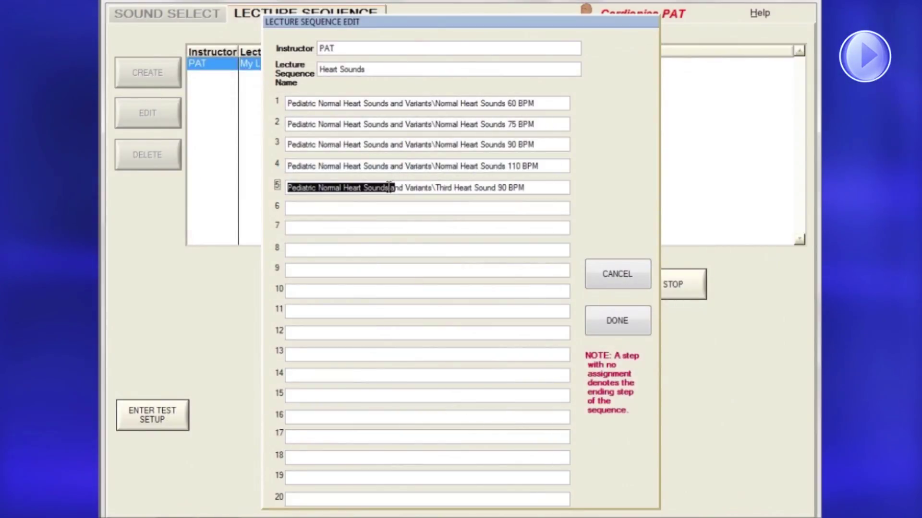
click(380, 207)
double_click(401, 197)
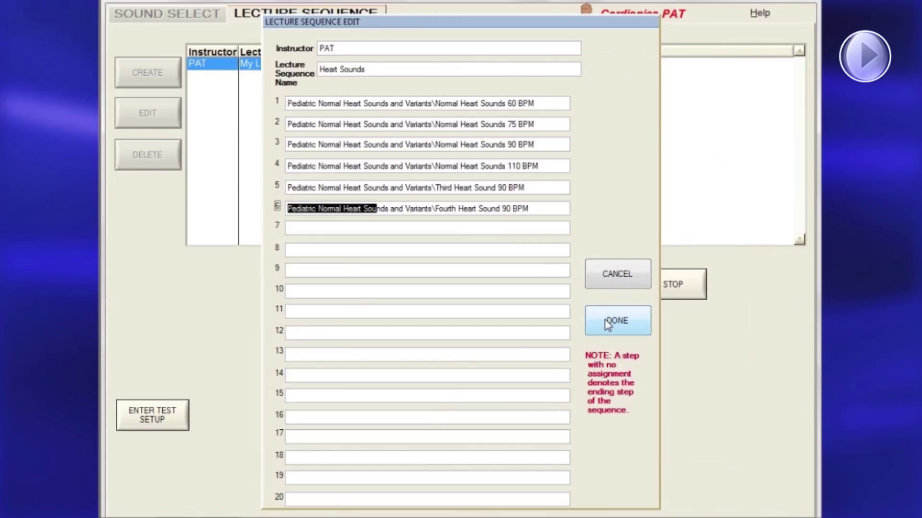
Save the Heart Sounds lecture and delete the third lecture entry
click(606, 325)
right_click(217, 96)
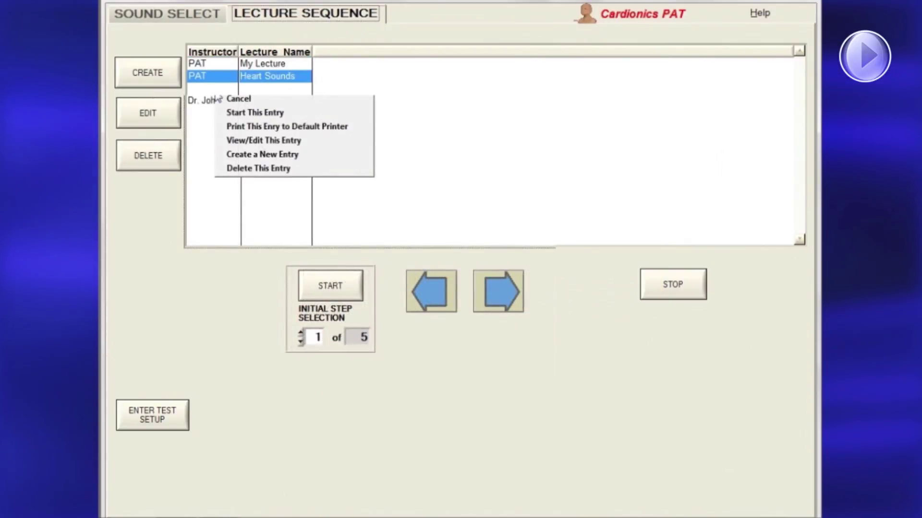
click(238, 169)
click(421, 270)
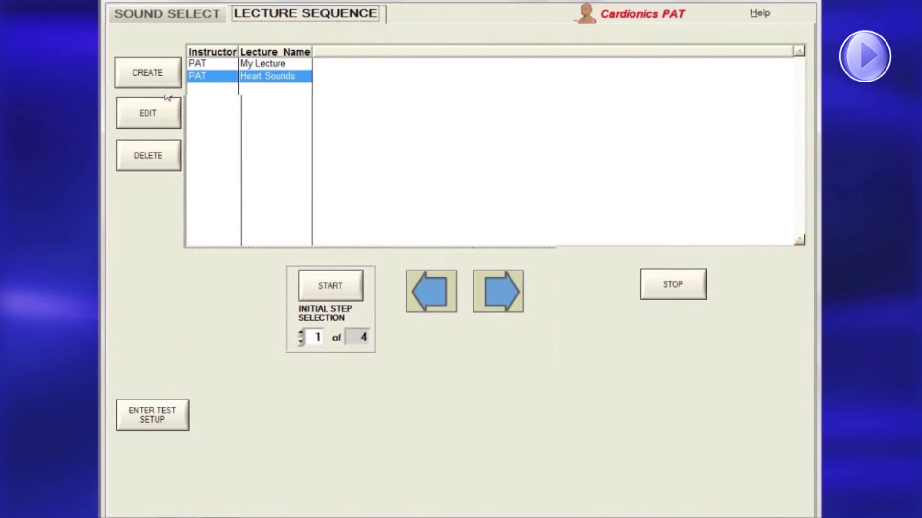
click(135, 158)
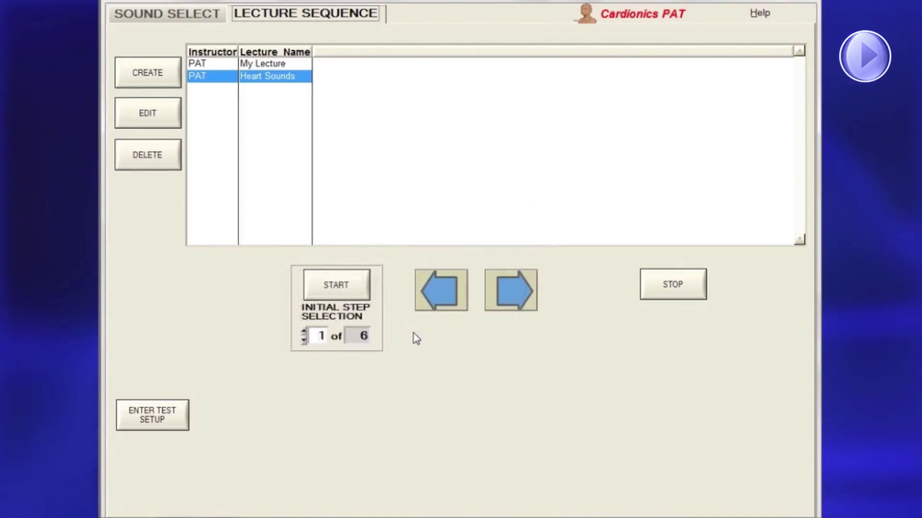
Start the Heart Sounds lecture, pause and resume it, then quit the lecture
click(347, 284)
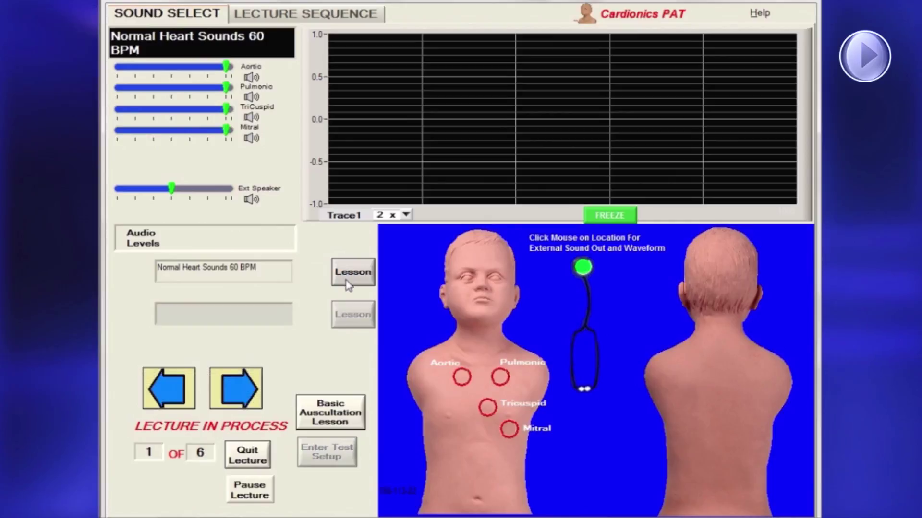
click(249, 487)
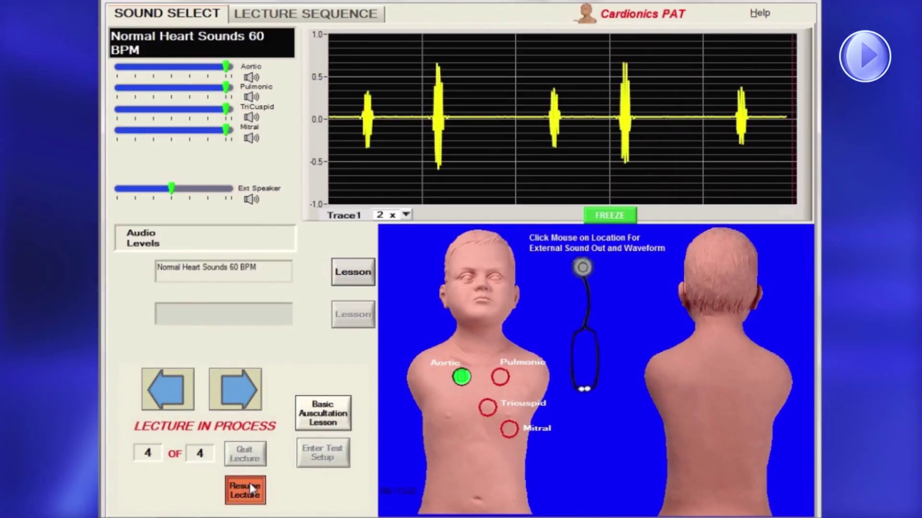
click(249, 486)
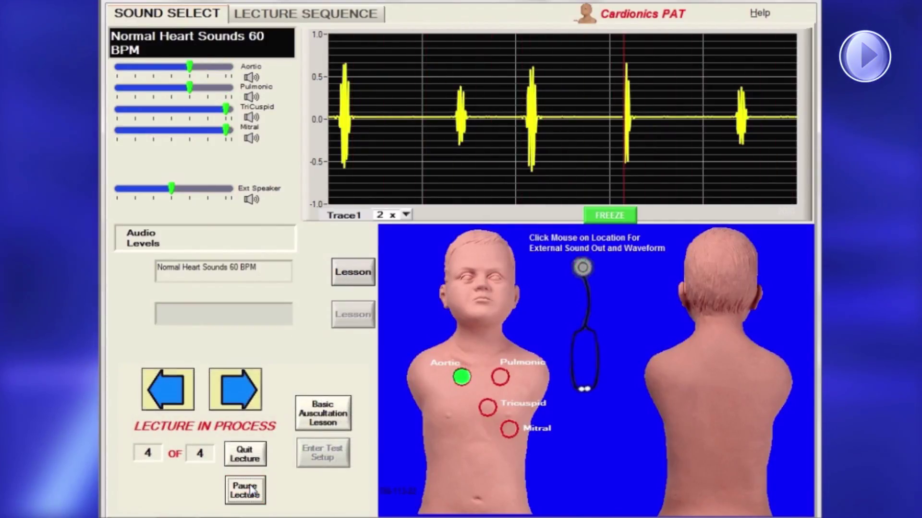
click(245, 455)
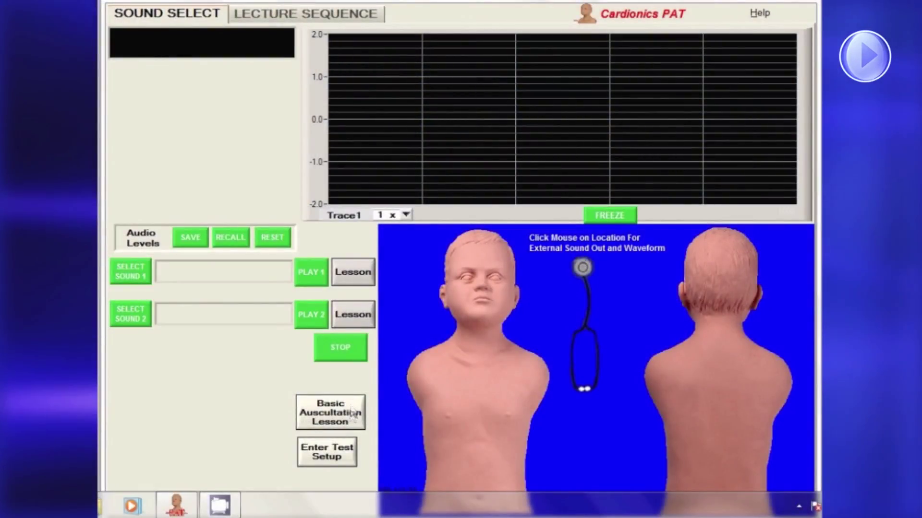
Enter Test Setup and log in with the administrator name and password
click(335, 451)
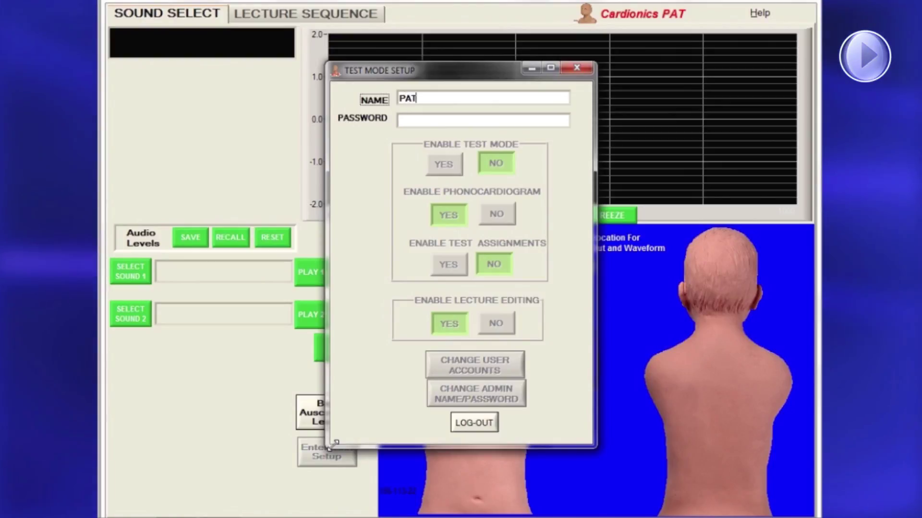
click(410, 121)
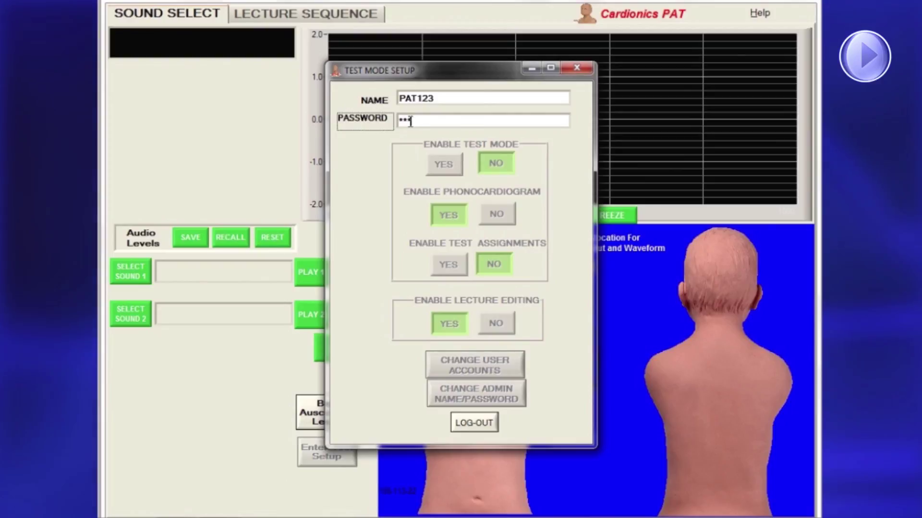
key(Return)
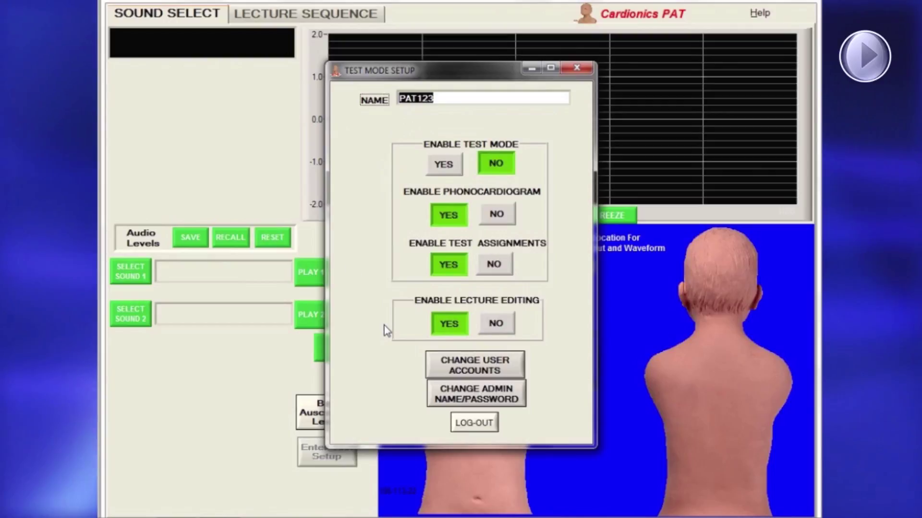
Set a new administrator name and password, re-enter the password to confirm, and log out
click(461, 399)
text(J)
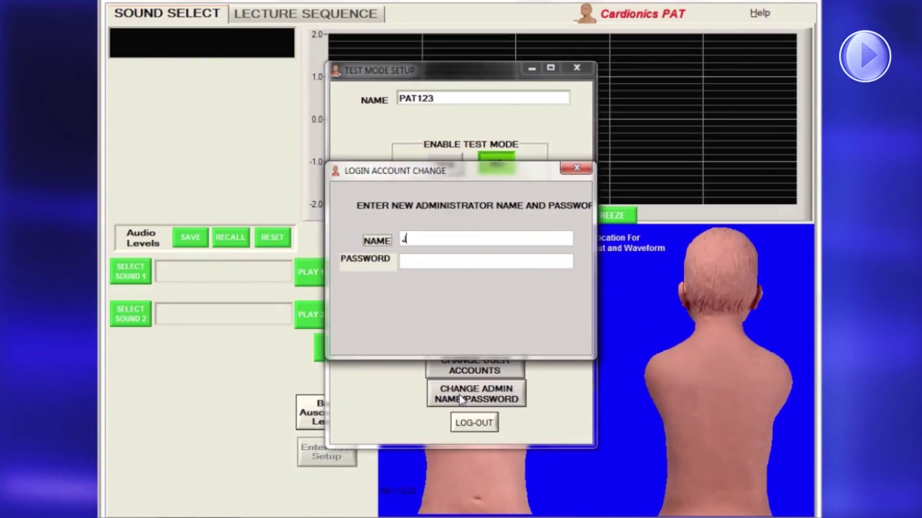
text(ohn )
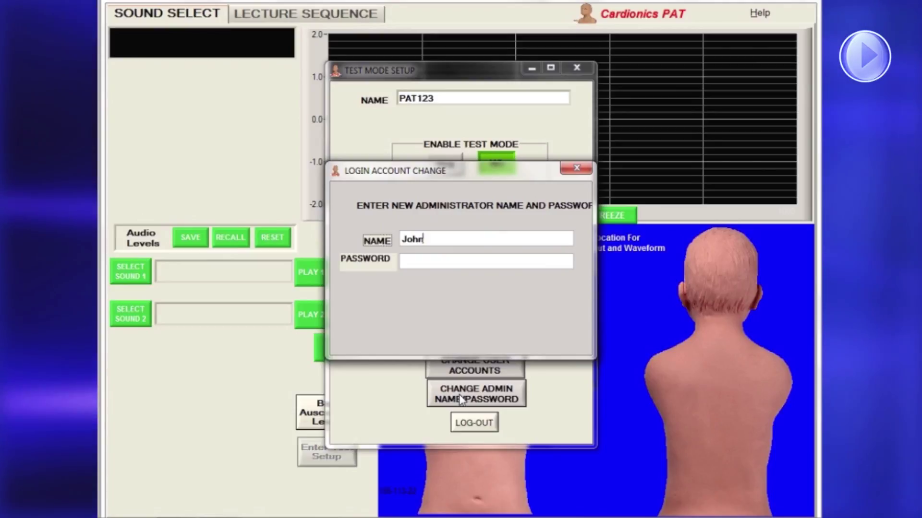
text(Doe)
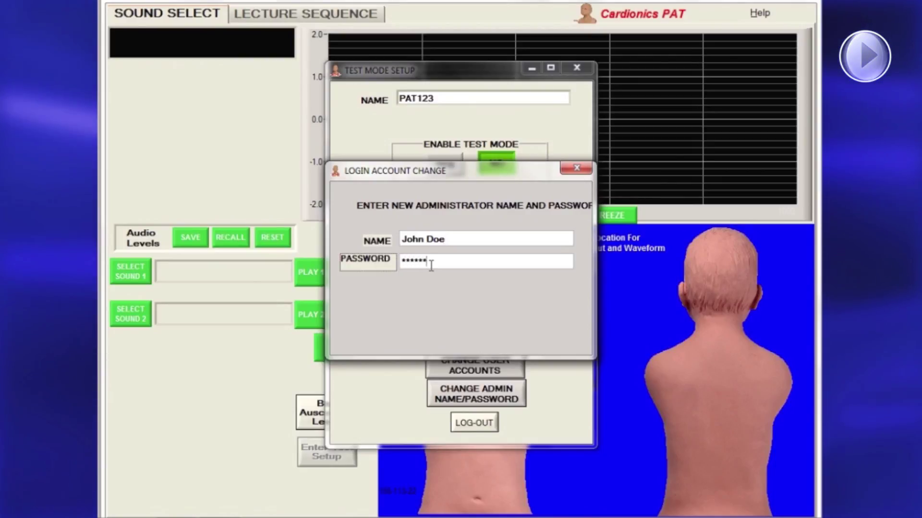
key(Return)
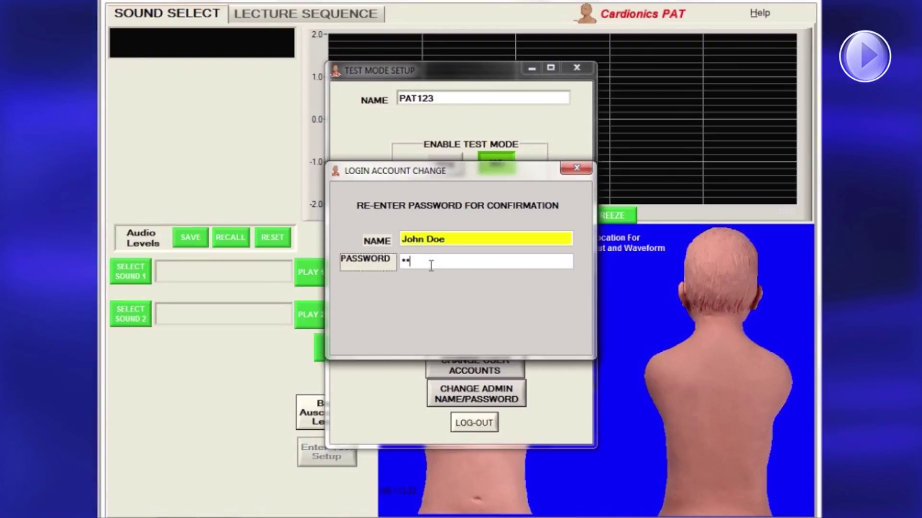
text(*******)
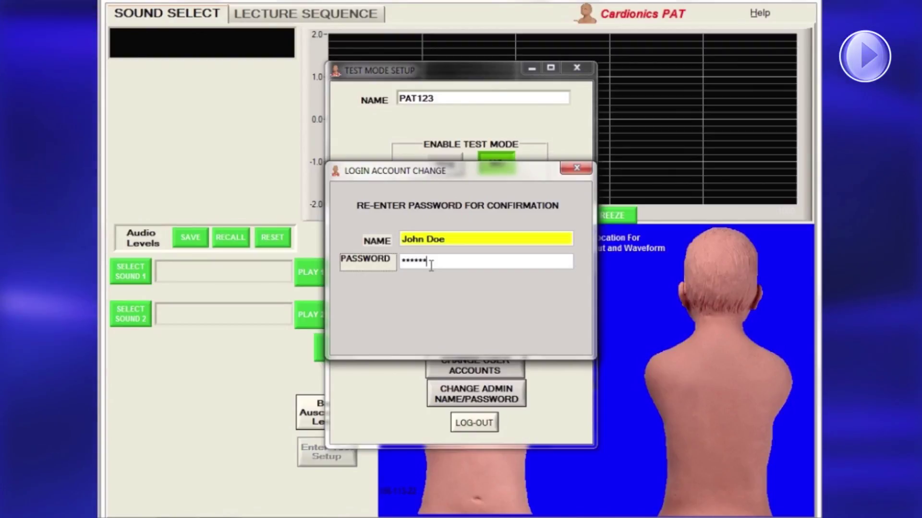
key(Return)
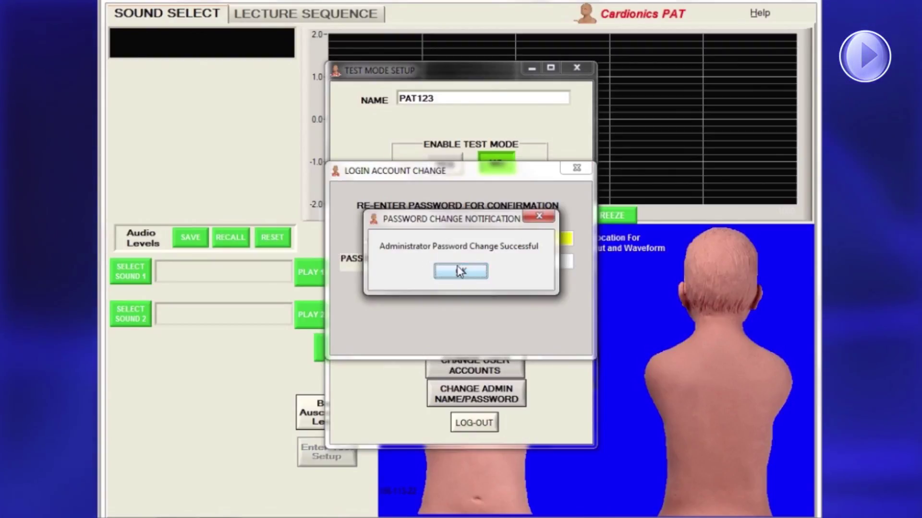
click(460, 273)
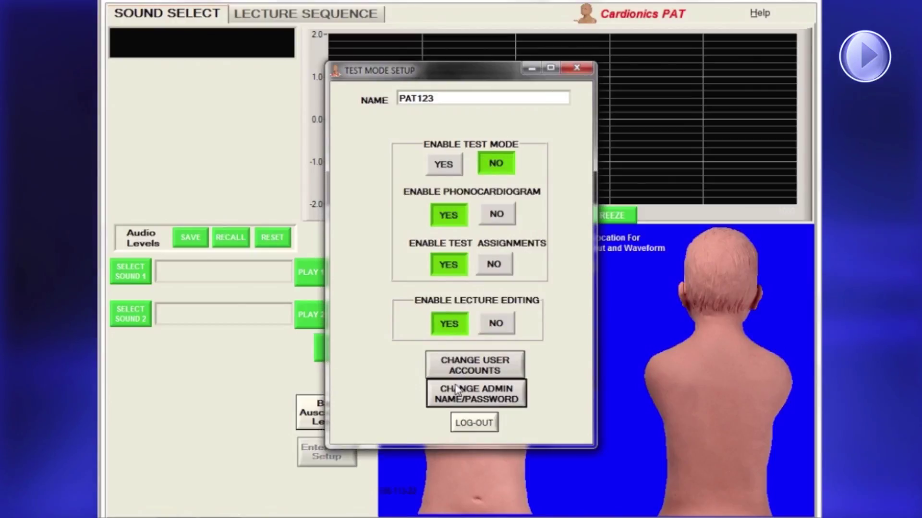
click(460, 423)
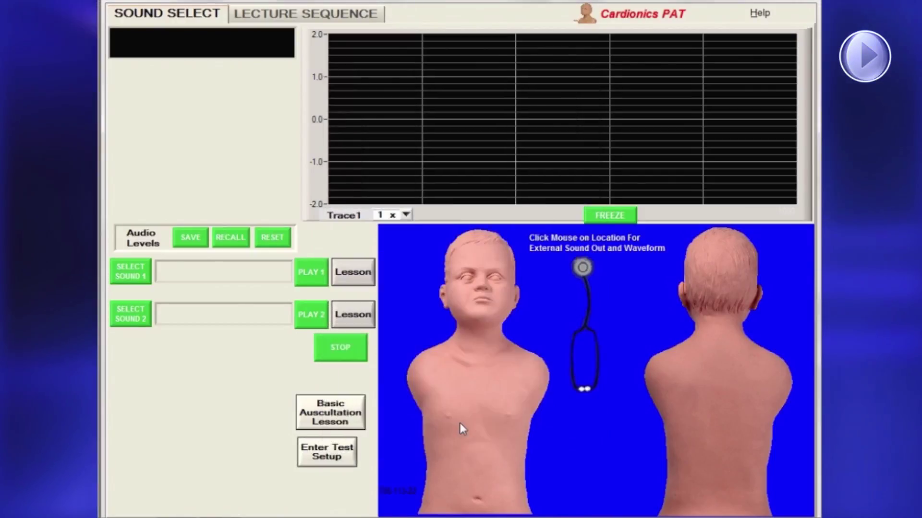
Log into Test Setup using the new administrator name and its password
text(J)
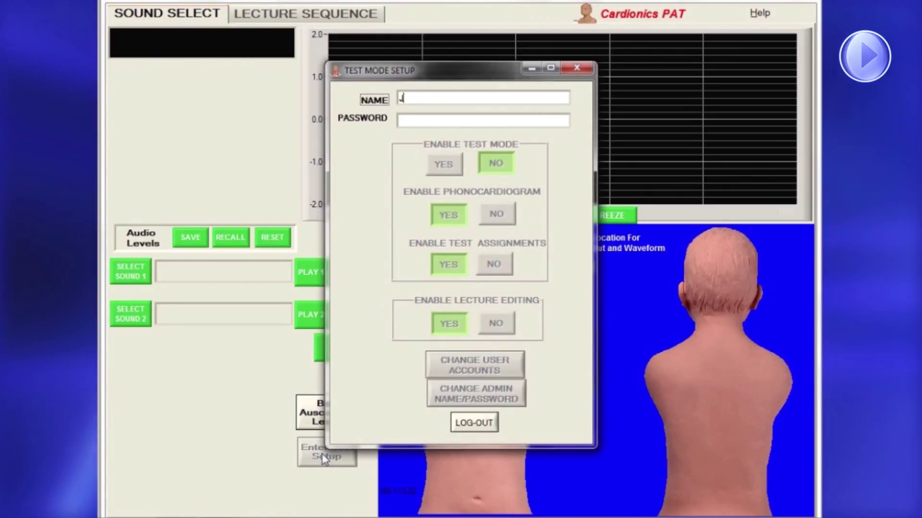
text(ohn Doe)
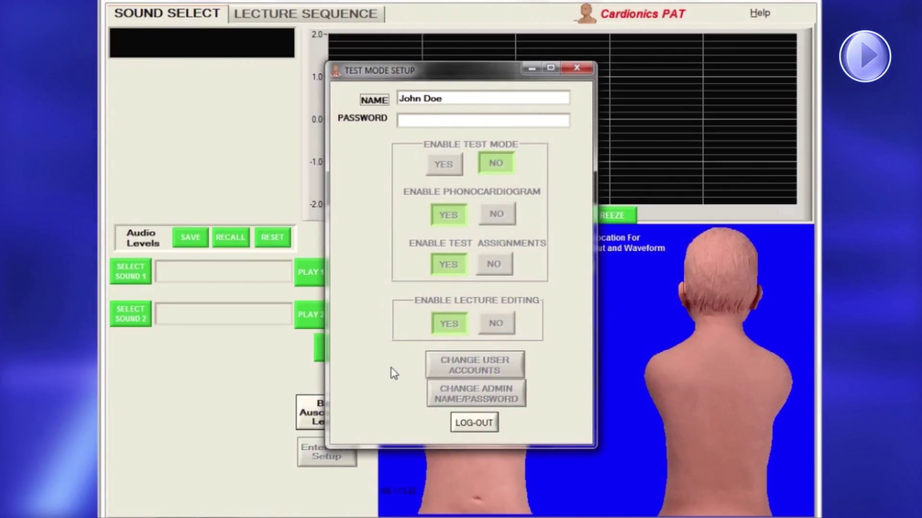
click(423, 121)
text(password)
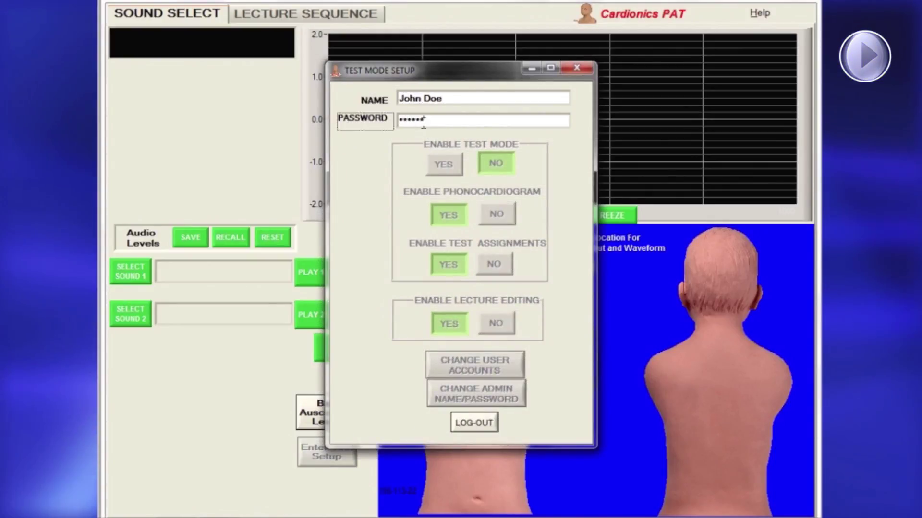
key(Return)
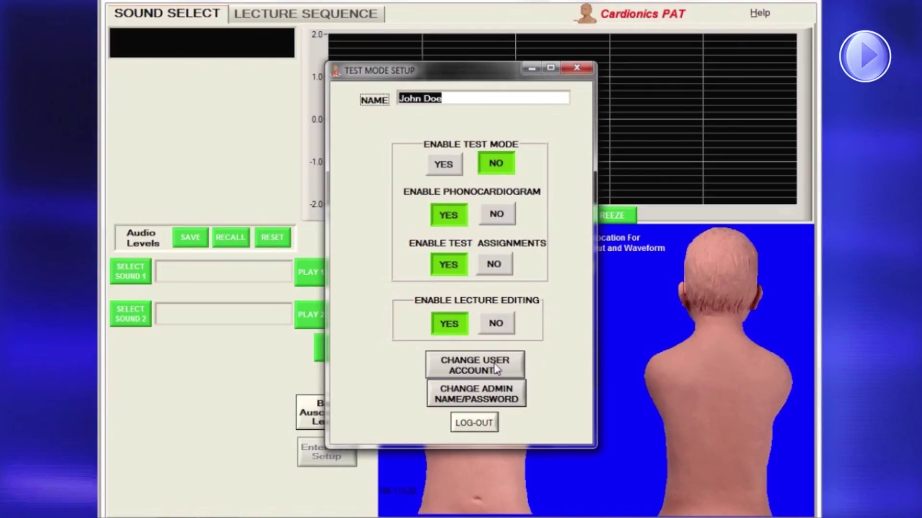
Overwrite account number 1 with a new instructor name and confirmed password, then log out
click(497, 369)
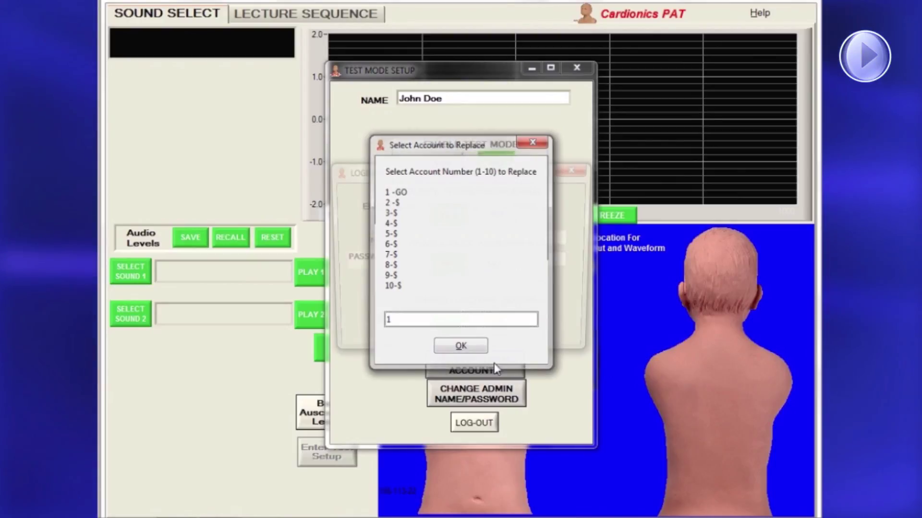
key(Return)
text(Dr Smith)
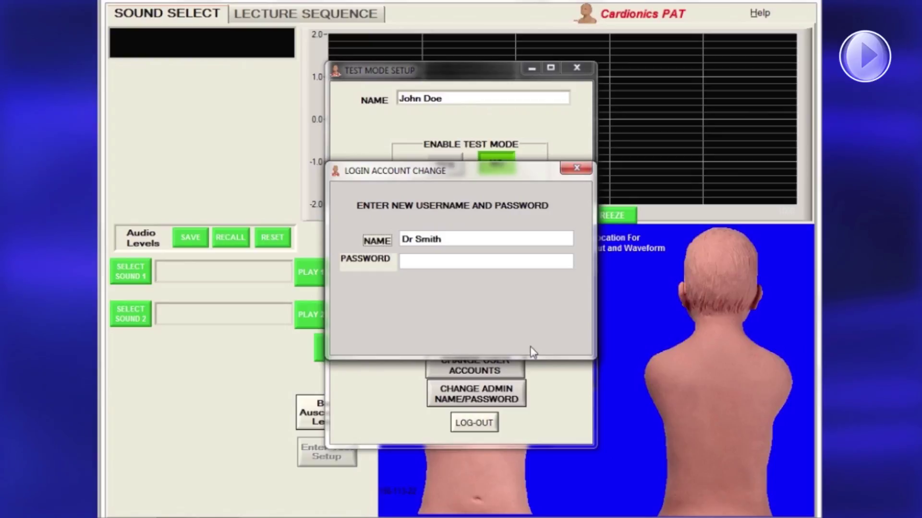
text(******)
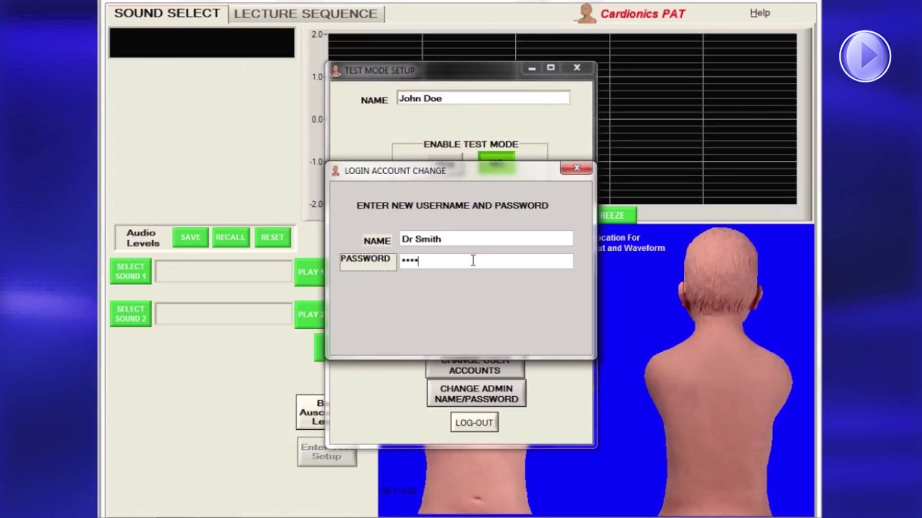
key(Return)
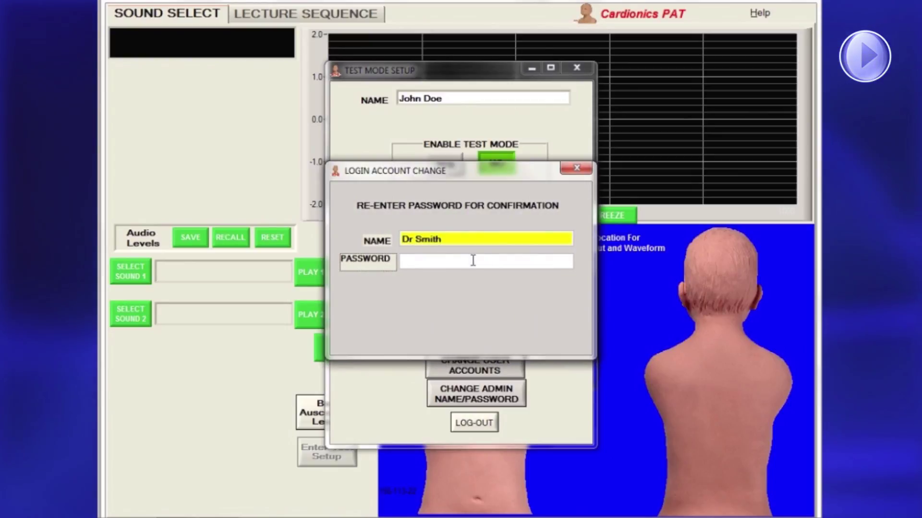
key(Return)
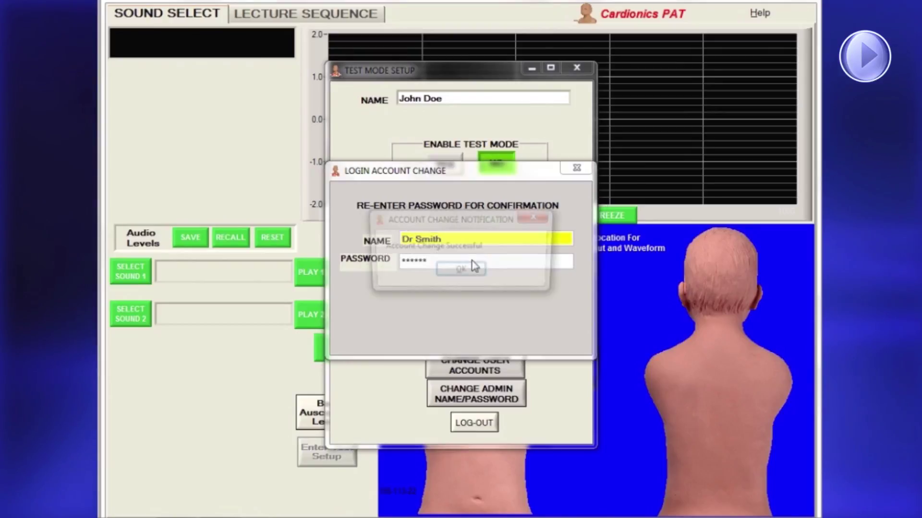
click(472, 273)
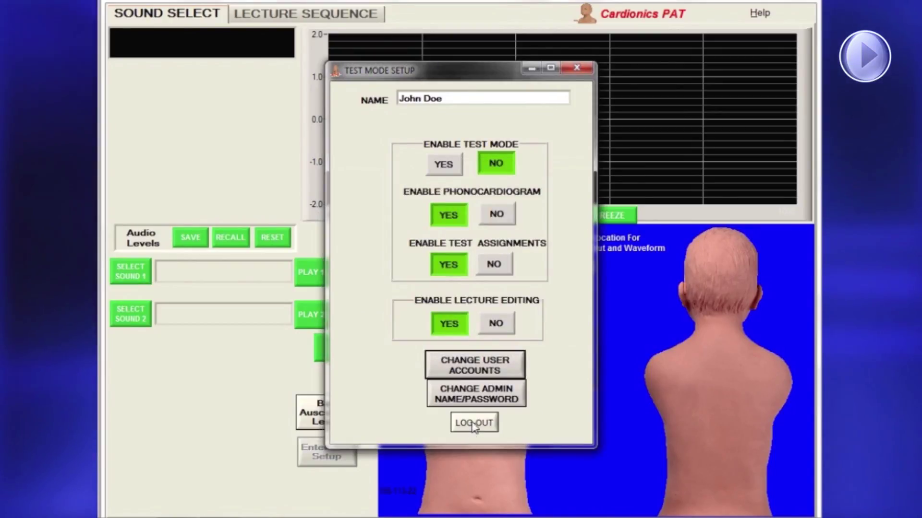
click(474, 422)
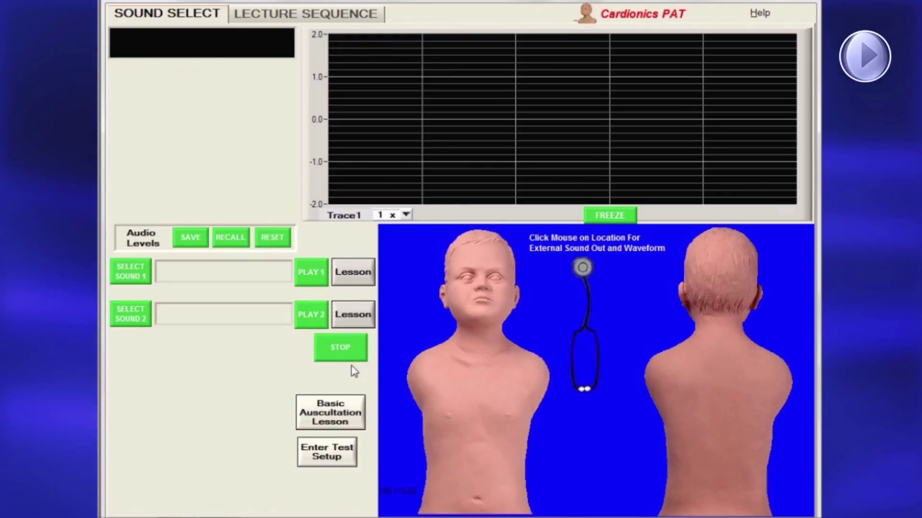
click(316, 449)
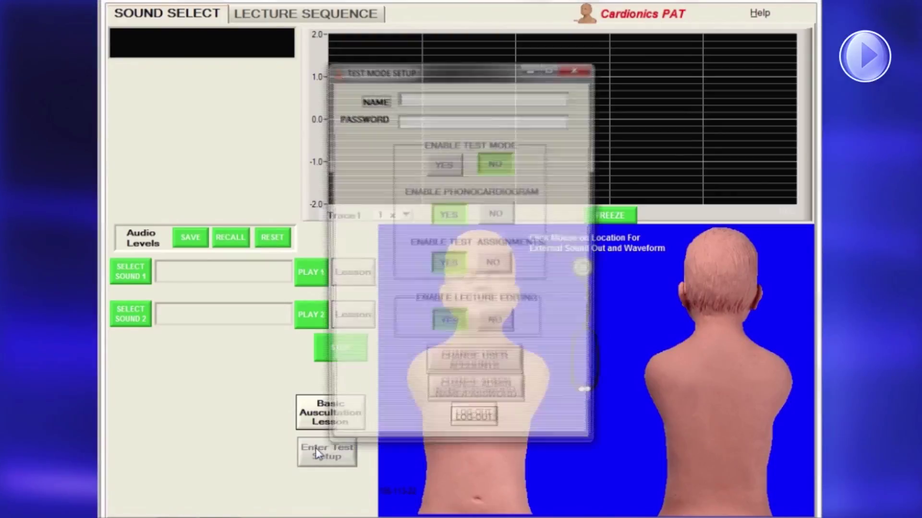
text(Dr Smith)
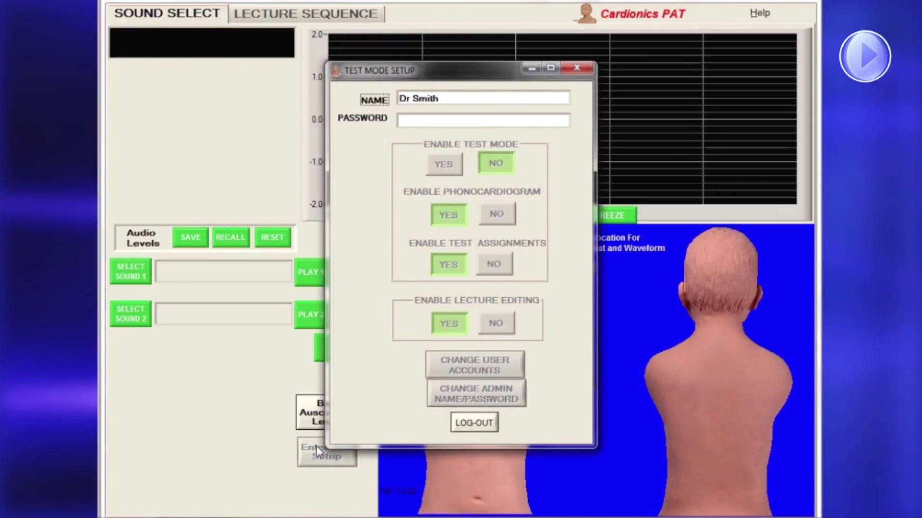
click(444, 119)
text(****)
key(Return)
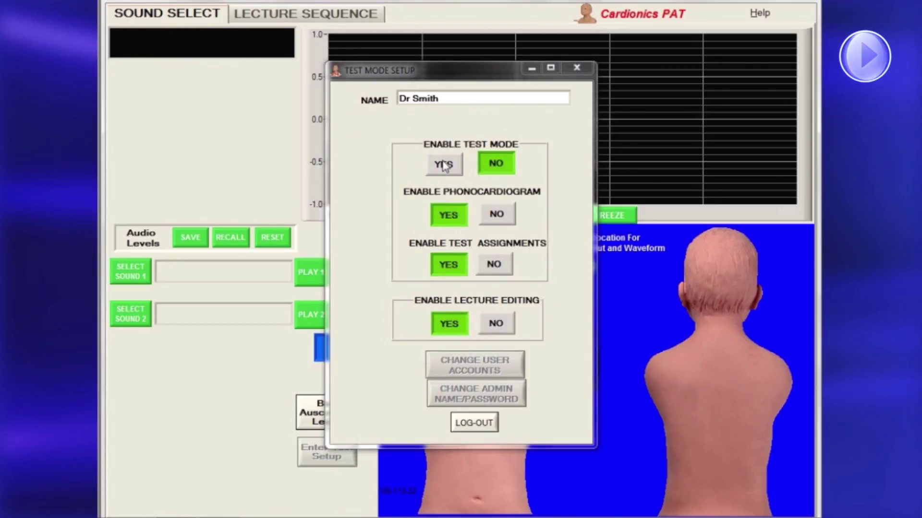
click(444, 165)
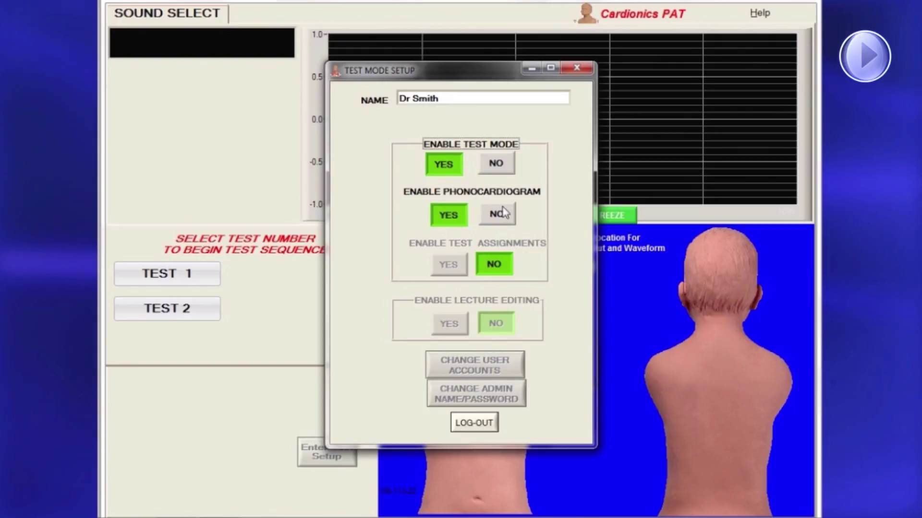
click(496, 163)
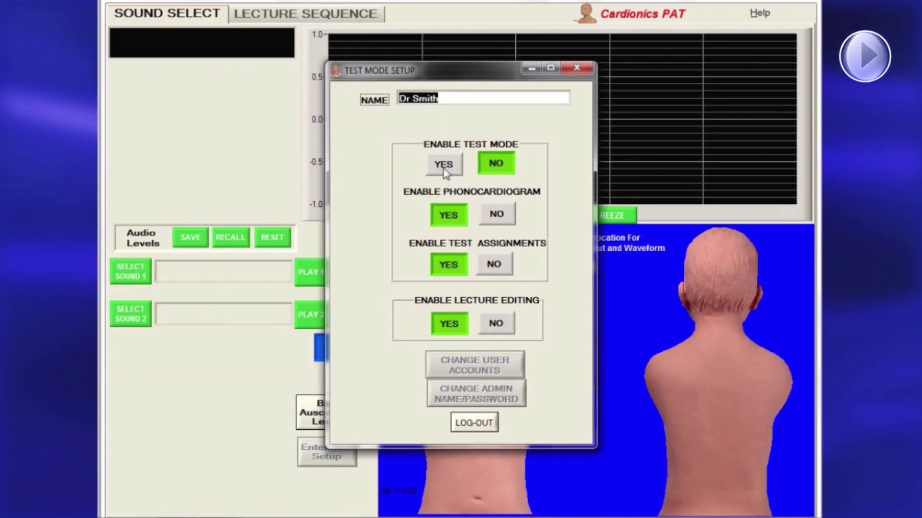
click(468, 423)
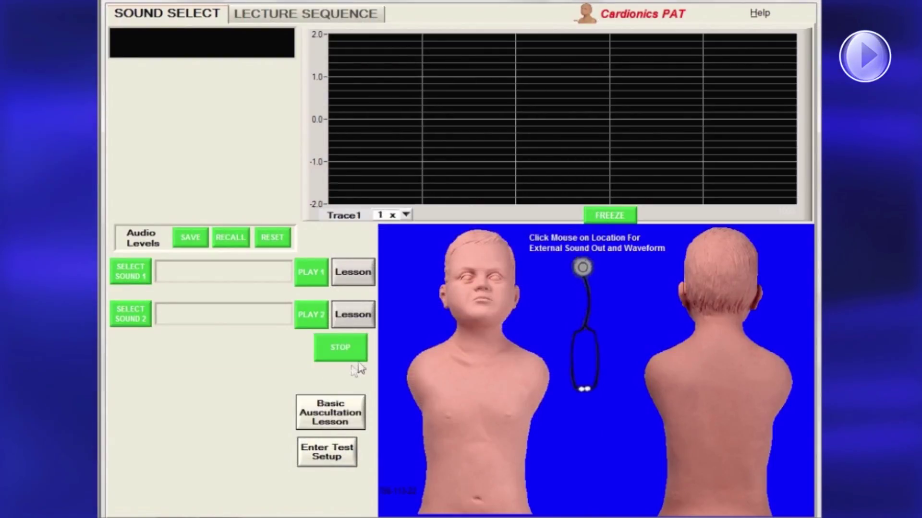
Log in to Enter Test Setup with the new account's user name and password
click(315, 448)
text(Dr Smith)
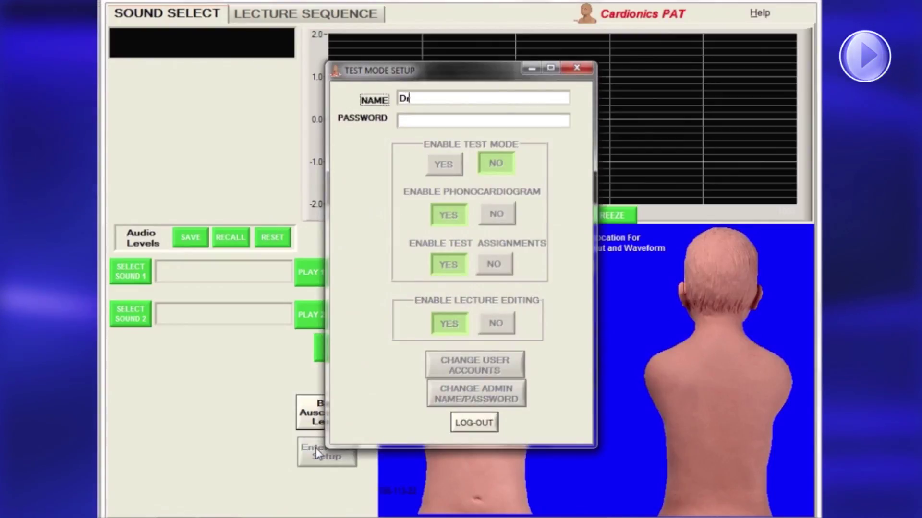
key(Return)
click(444, 165)
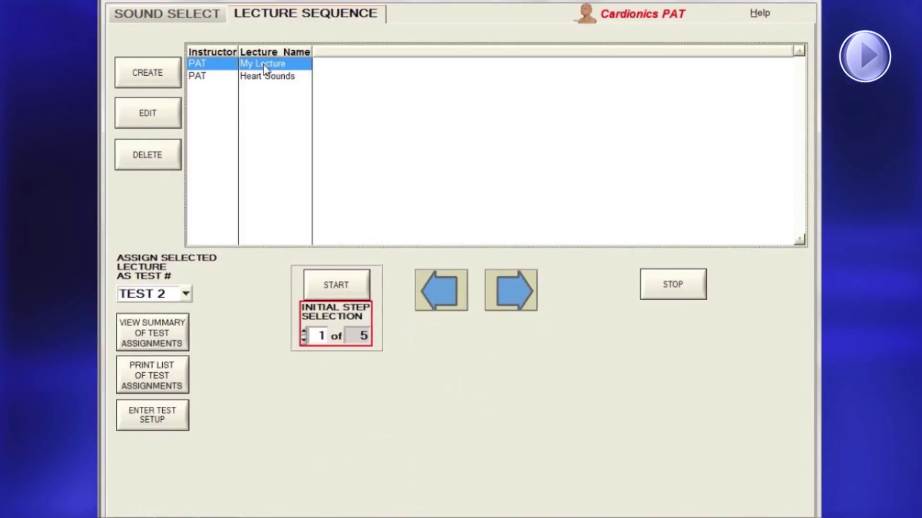
On Lecture Sequence, assign My Lecture as TEST 1 and Heart Sounds as TEST 2
click(185, 294)
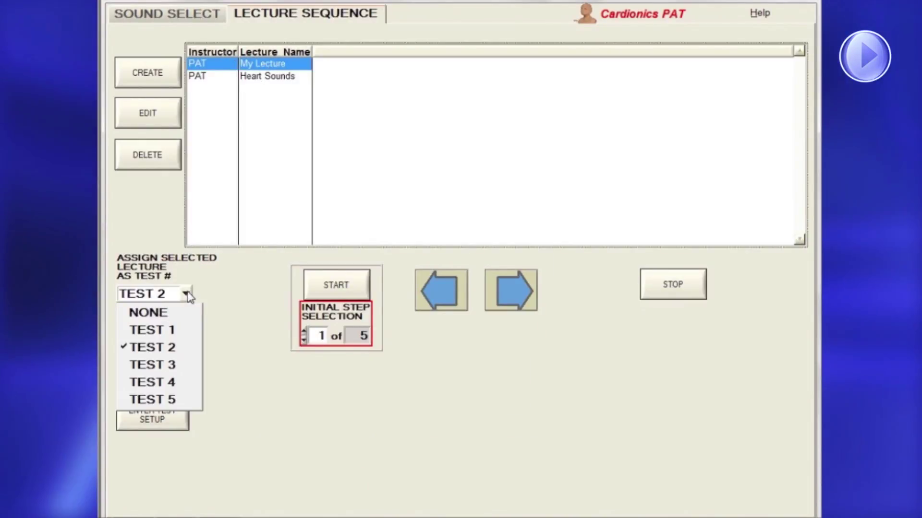
click(173, 330)
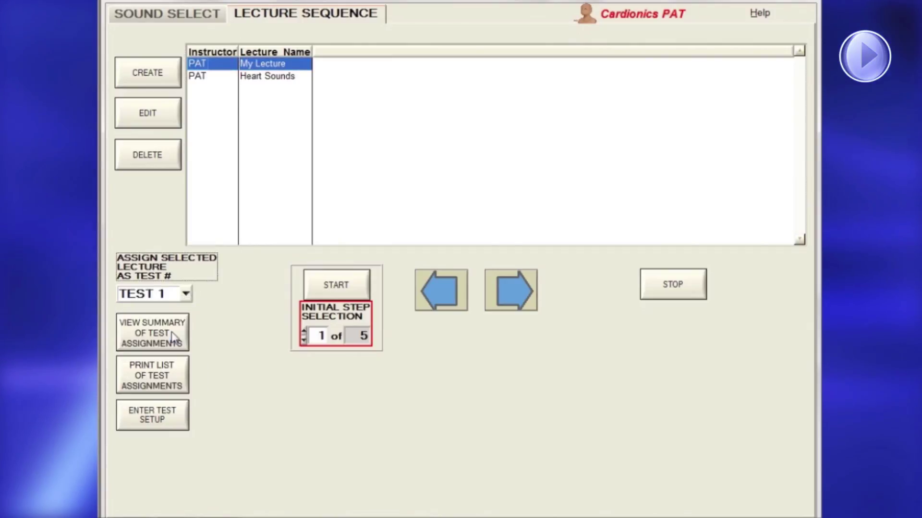
click(268, 78)
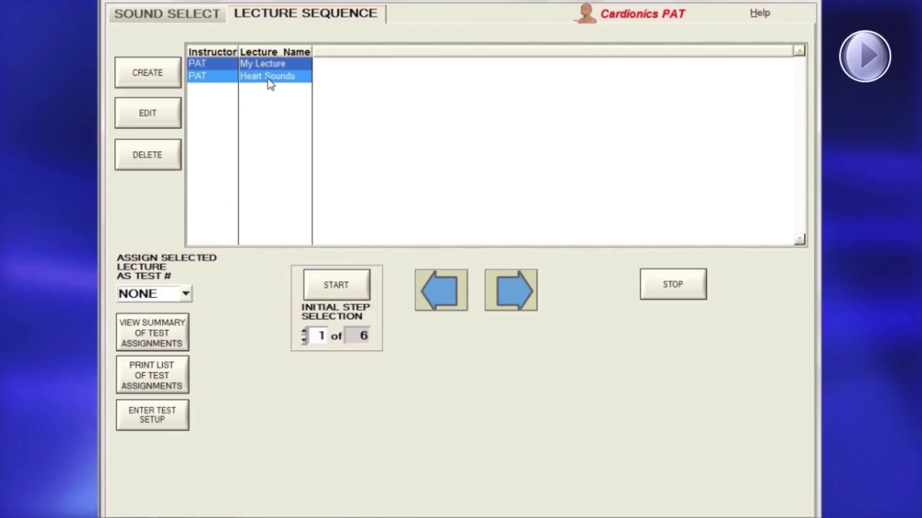
click(187, 294)
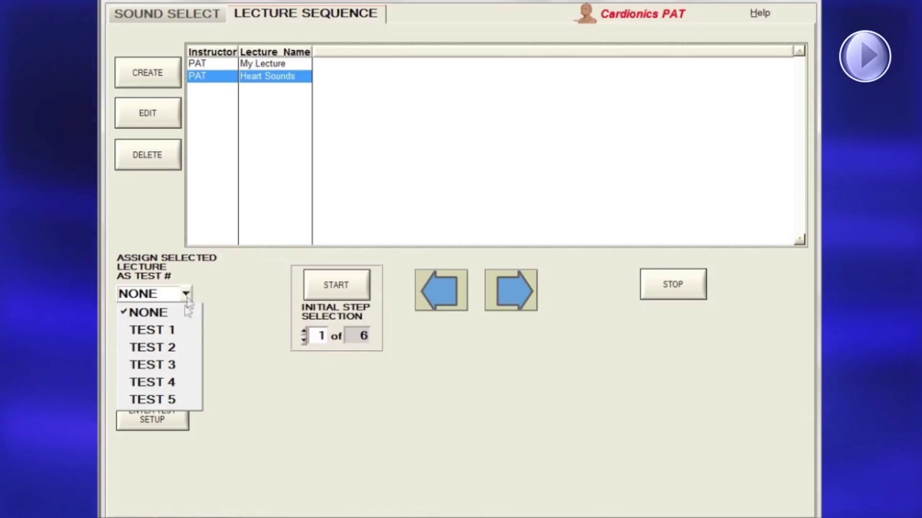
click(180, 347)
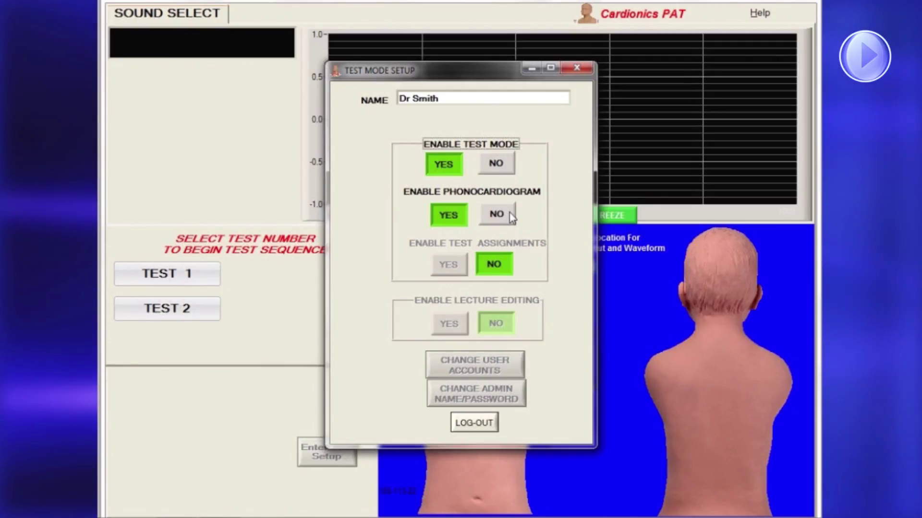
Set Enable Phonocardiogram to NO, quit the running Test 1, and log back into Test Mode Setup
click(509, 212)
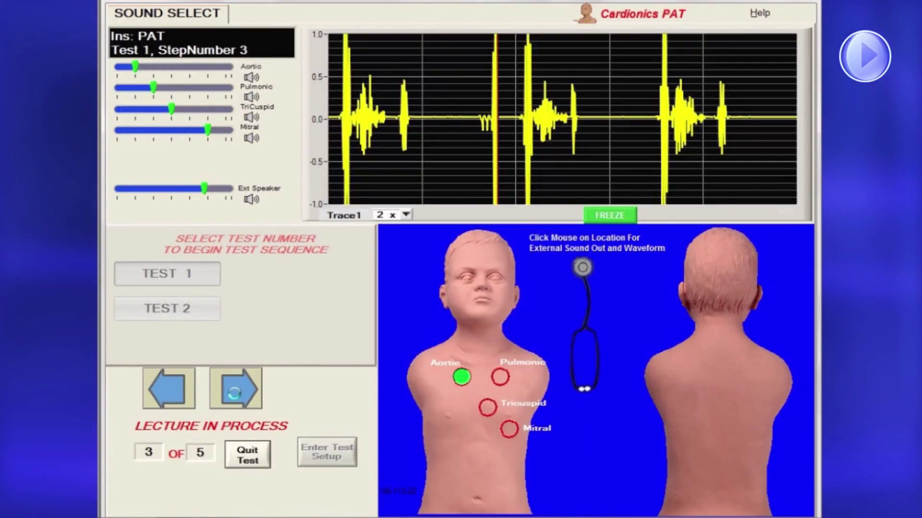
click(267, 458)
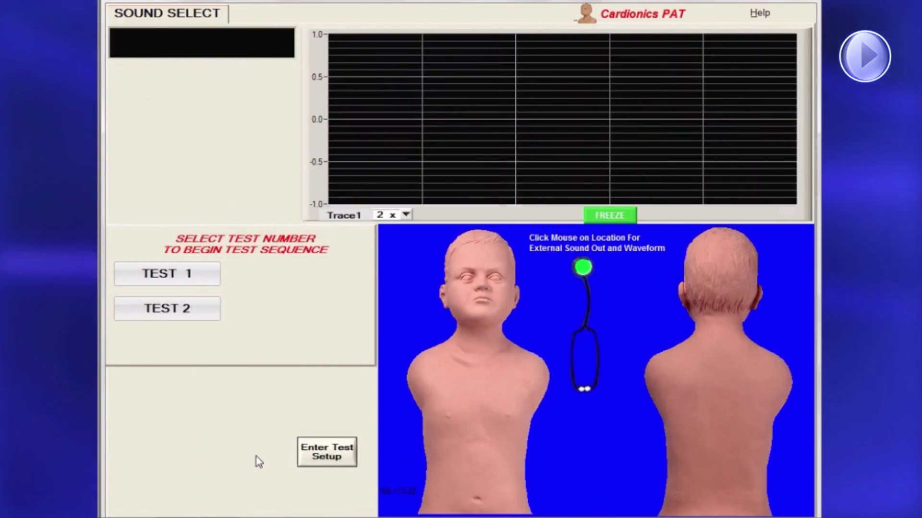
click(328, 455)
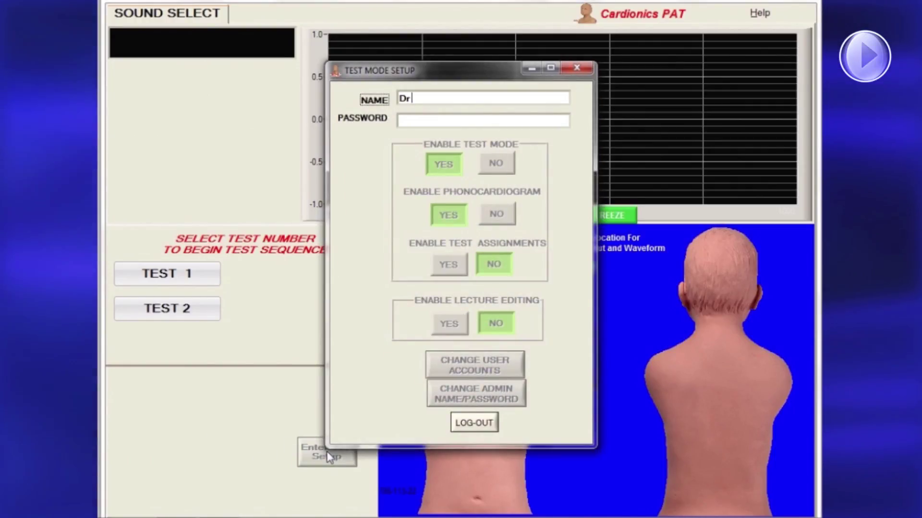
click(434, 120)
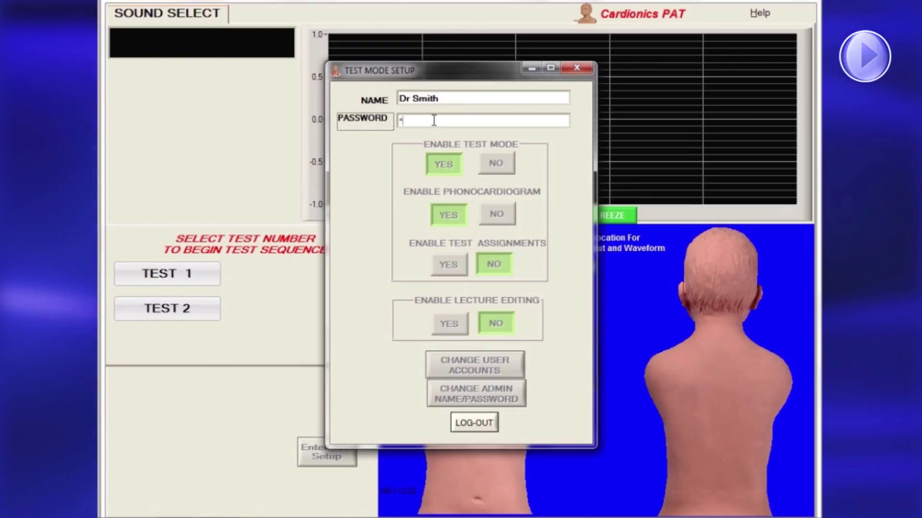
text(*****)
key(Return)
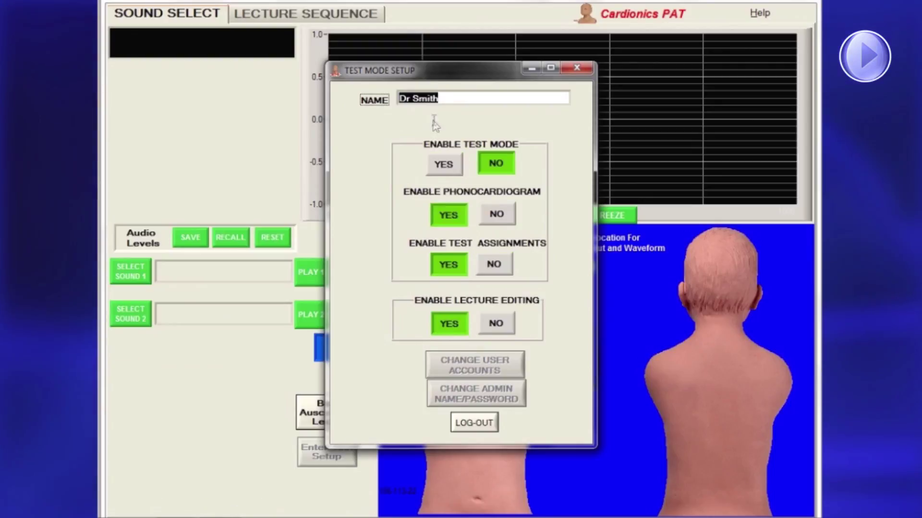